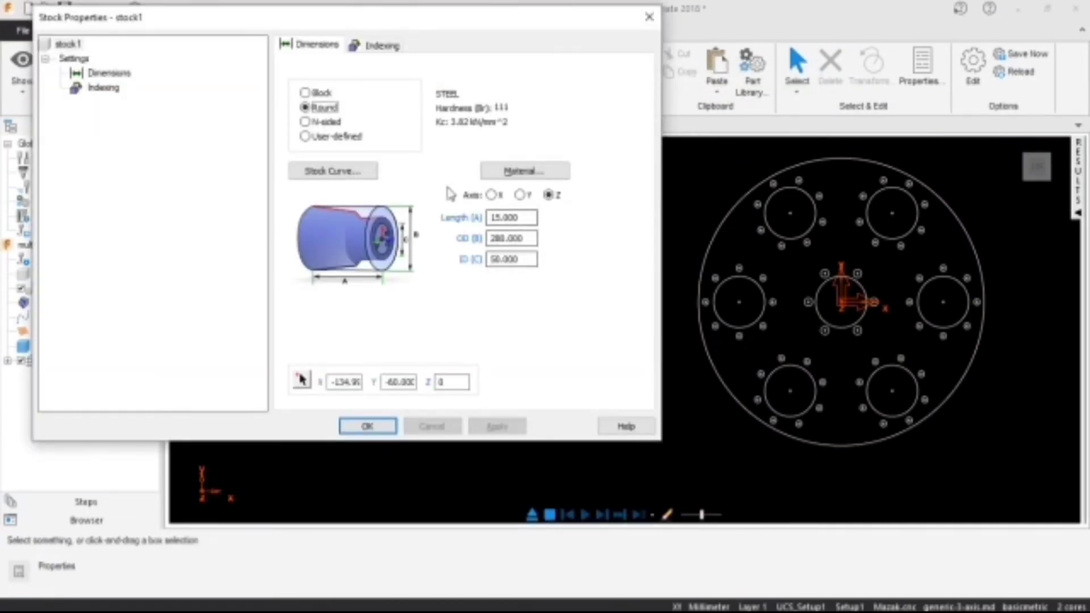
# - Accept the round stock properties and show the stock around the hole geometry
pyautogui.click(375, 430)
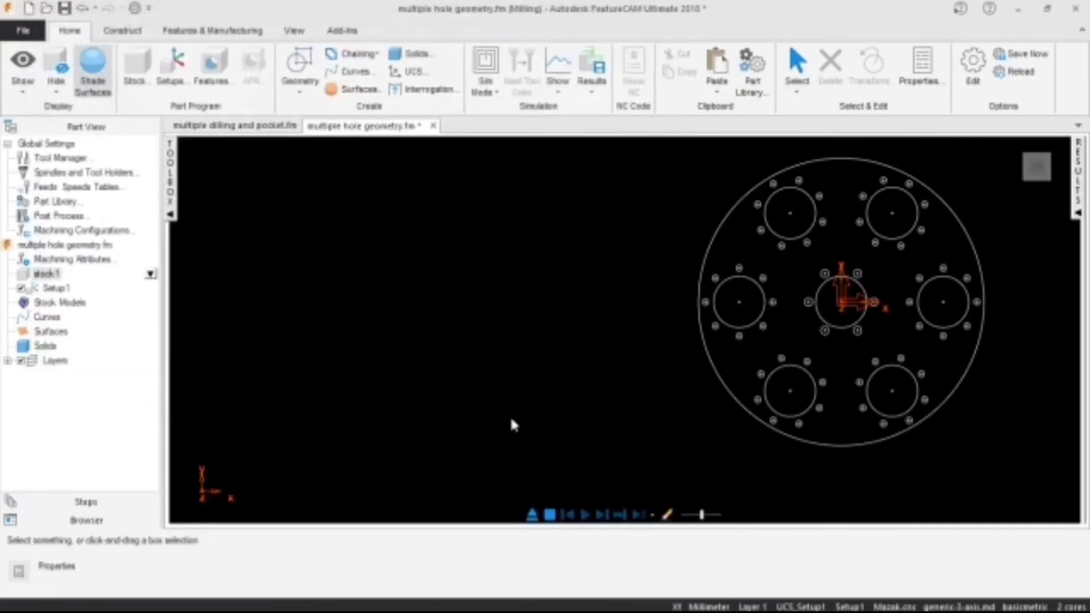
pyautogui.click(295, 30)
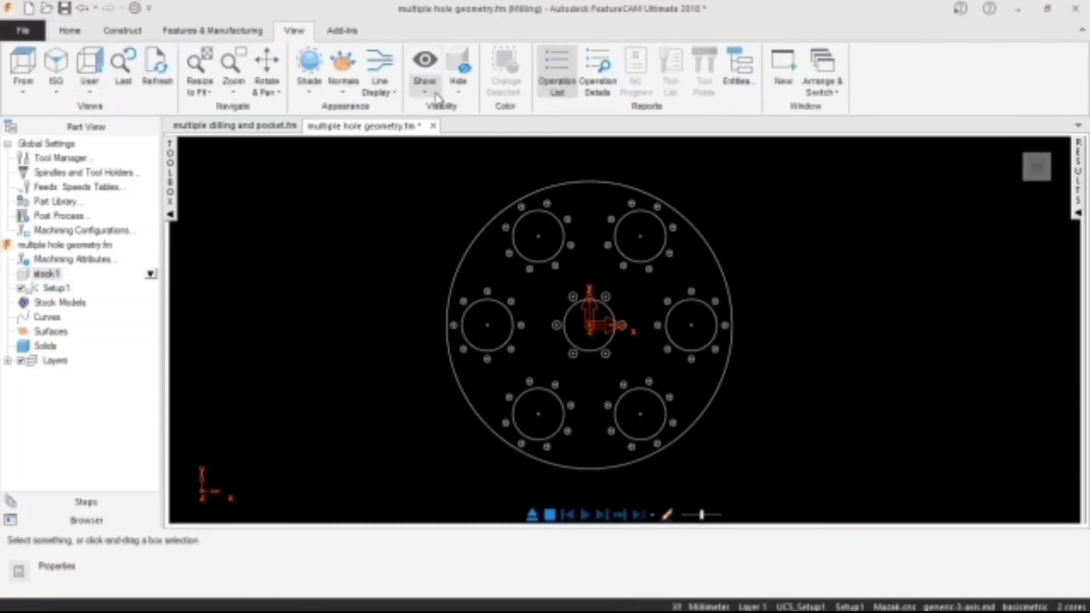
pyautogui.click(424, 71)
pyautogui.click(452, 478)
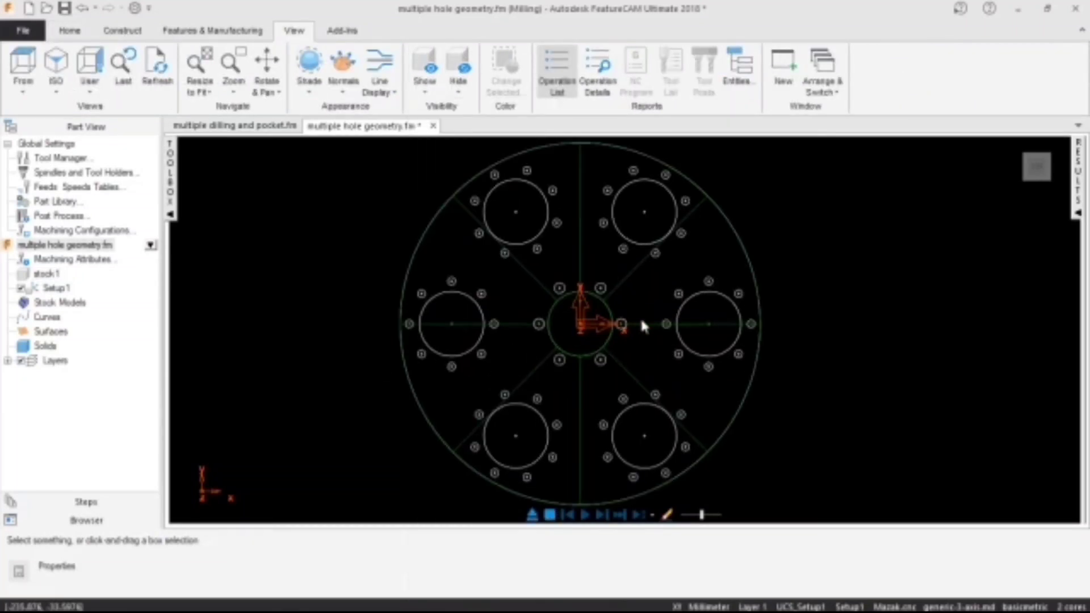
# - Inspect the stock and hole geometry in isometric view, ending in the top view
pyautogui.rightClick(723, 161)
pyautogui.click(749, 414)
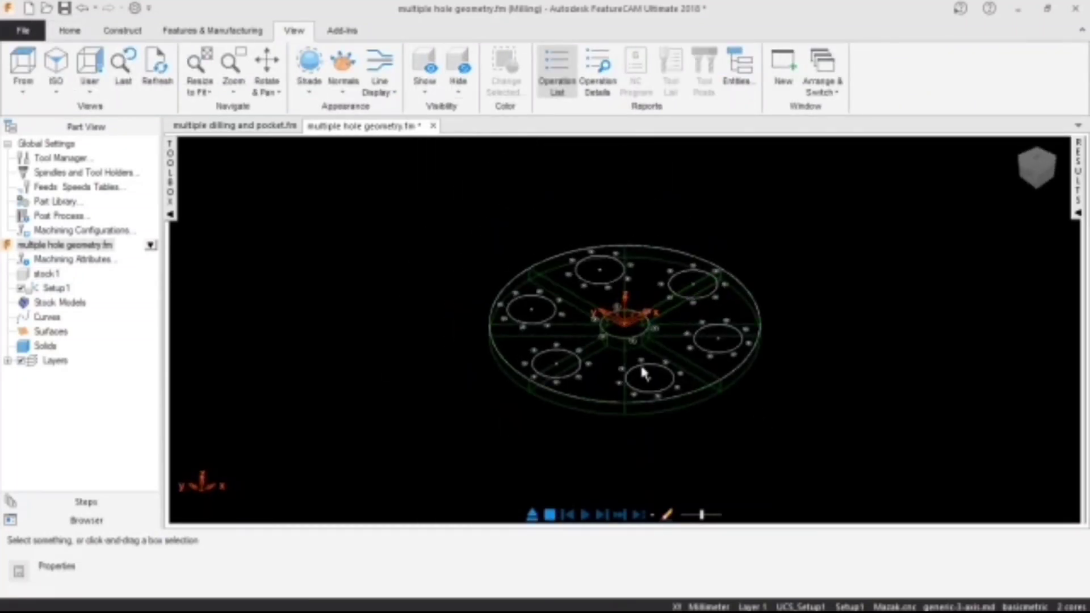
pyautogui.rightClick(566, 173)
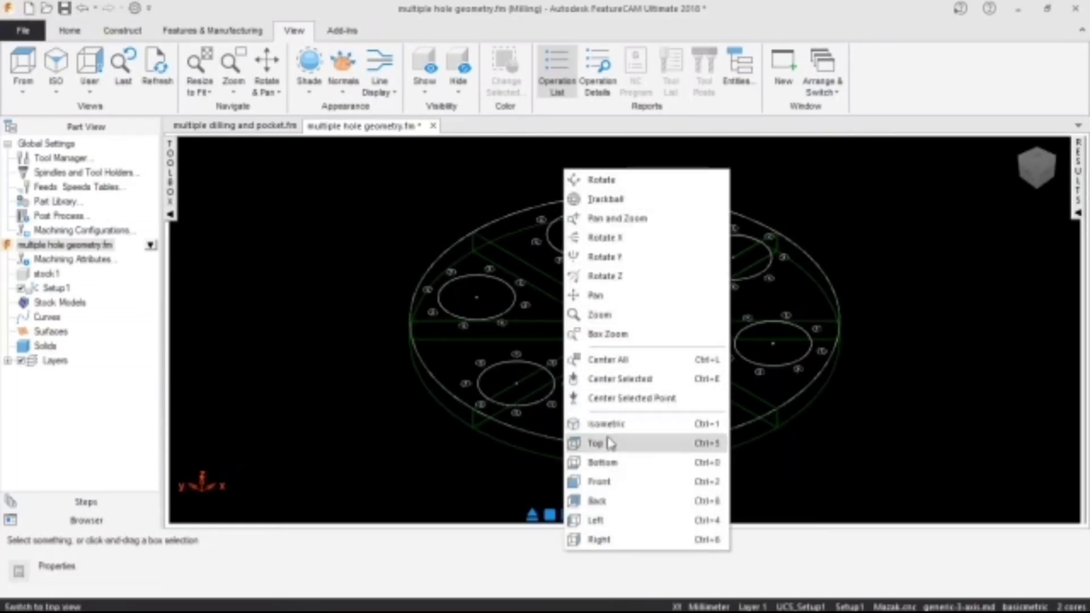
pyautogui.click(608, 443)
# - Hide the stock so that only the hole geometry is displayed
pyautogui.click(679, 375)
pyautogui.click(678, 373)
pyautogui.rightClick(668, 372)
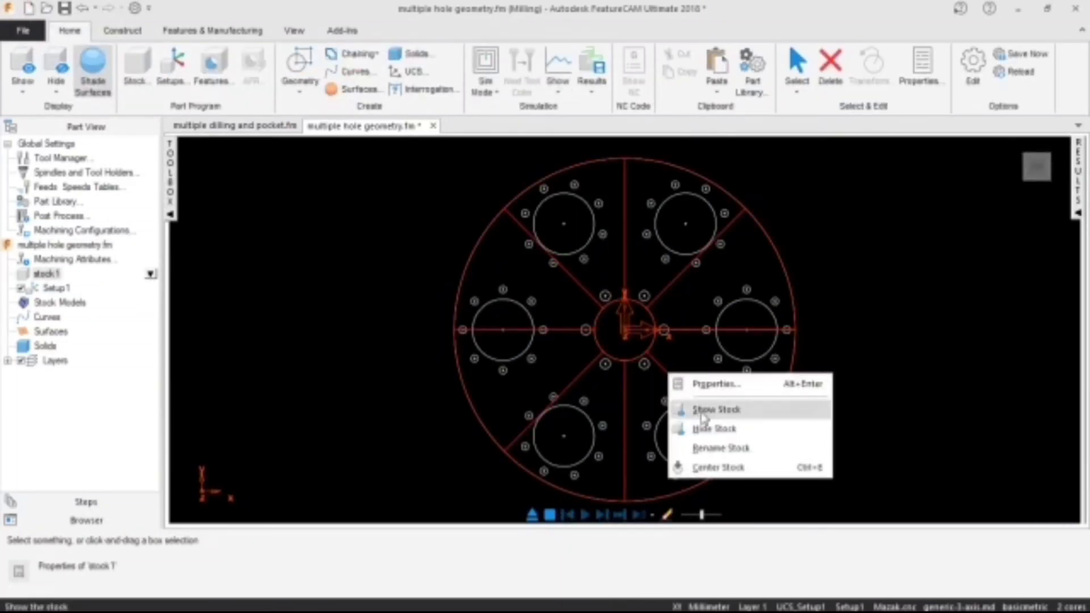
pyautogui.click(714, 429)
# - Draw a circle with a 22 mm radius centred on the origin and delete the slightly larger circle around it
pyautogui.click(299, 68)
pyautogui.click(294, 219)
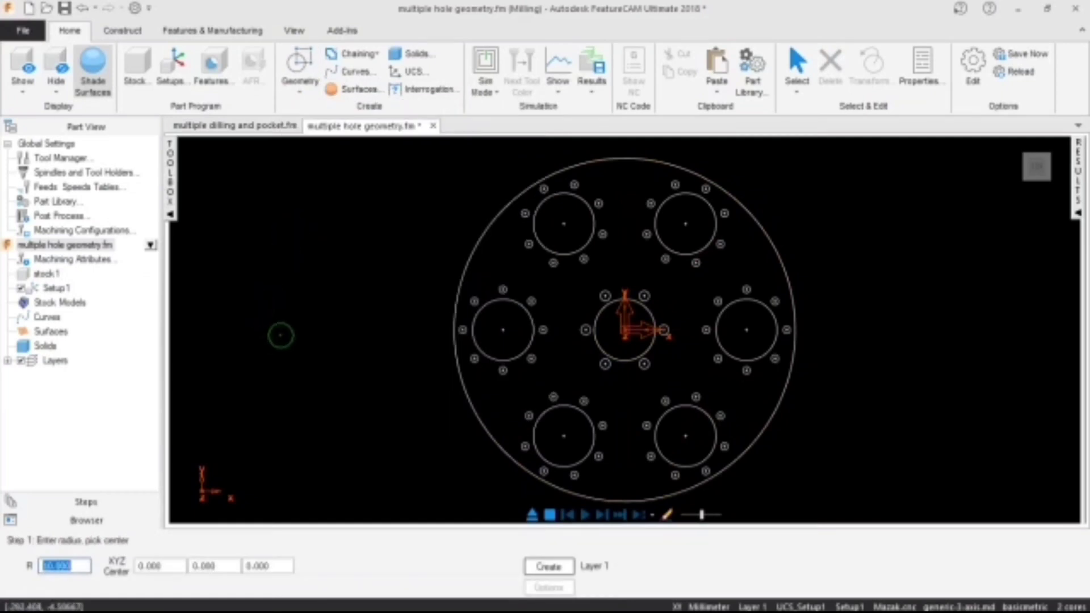
pyautogui.write('22')
pyautogui.click(625, 329)
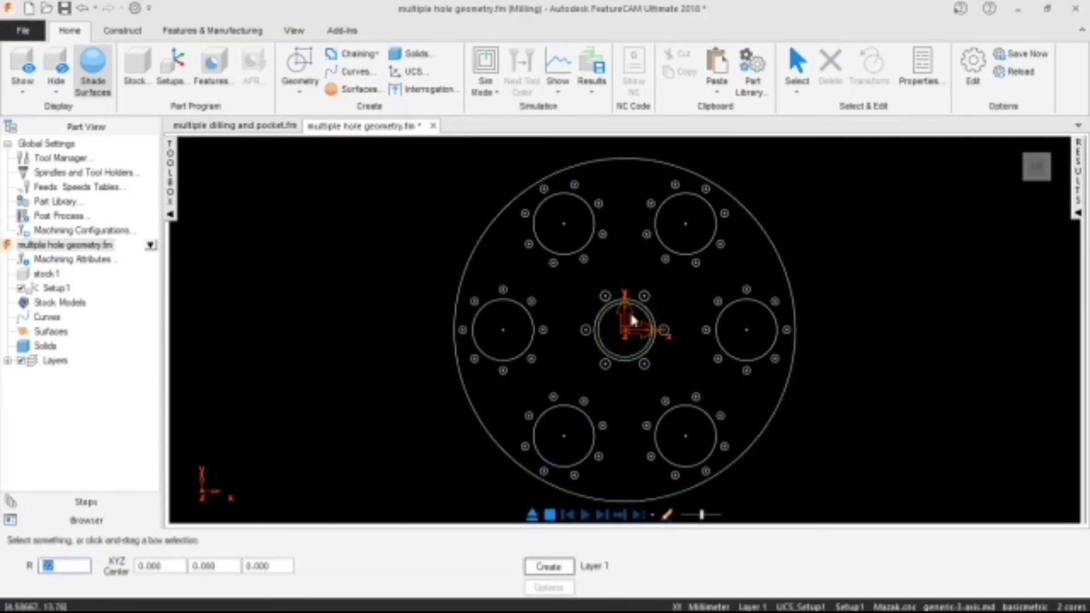
pyautogui.click(653, 322)
pyautogui.rightClick(650, 314)
pyautogui.click(678, 410)
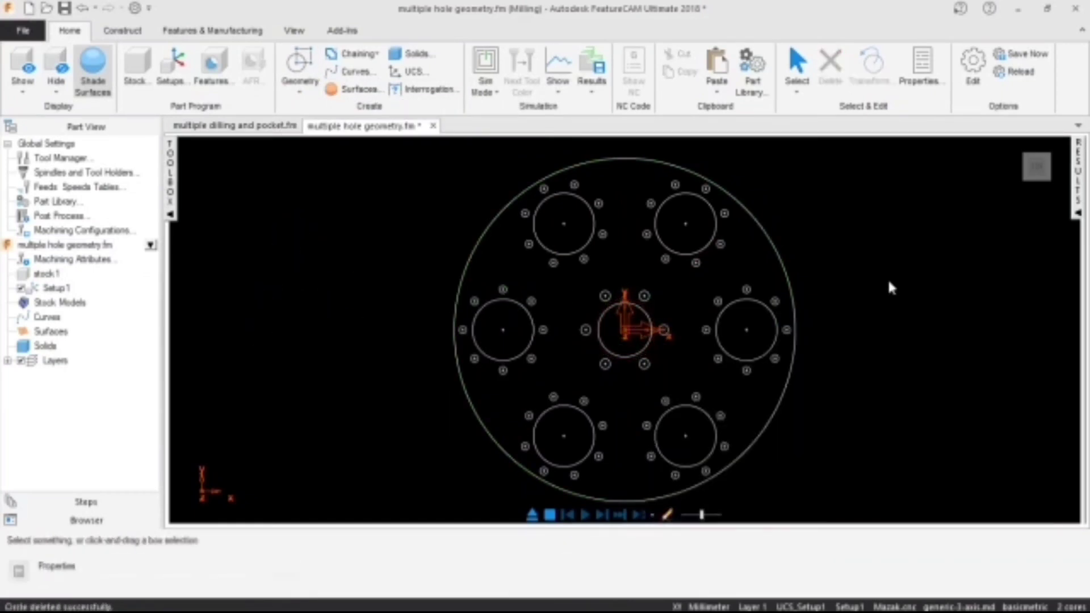
# - Show the stock again over the hole geometry
pyautogui.click(294, 30)
pyautogui.click(425, 68)
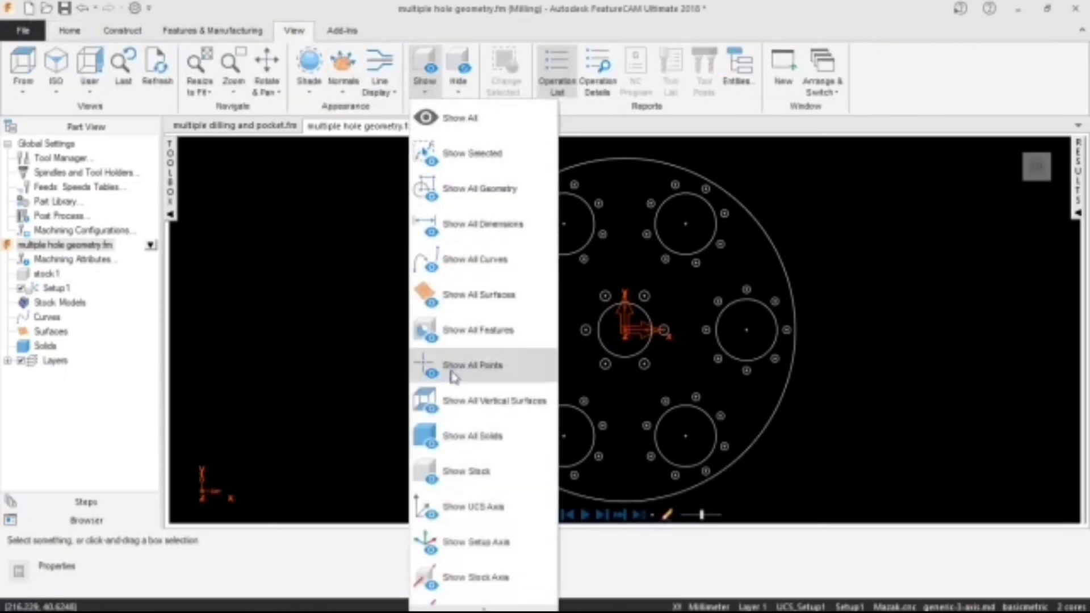
pyautogui.click(476, 480)
pyautogui.click(848, 391)
# - Select all circles with a 25 mm radius, taking the radius from one of the six large outer circles
pyautogui.click(591, 207)
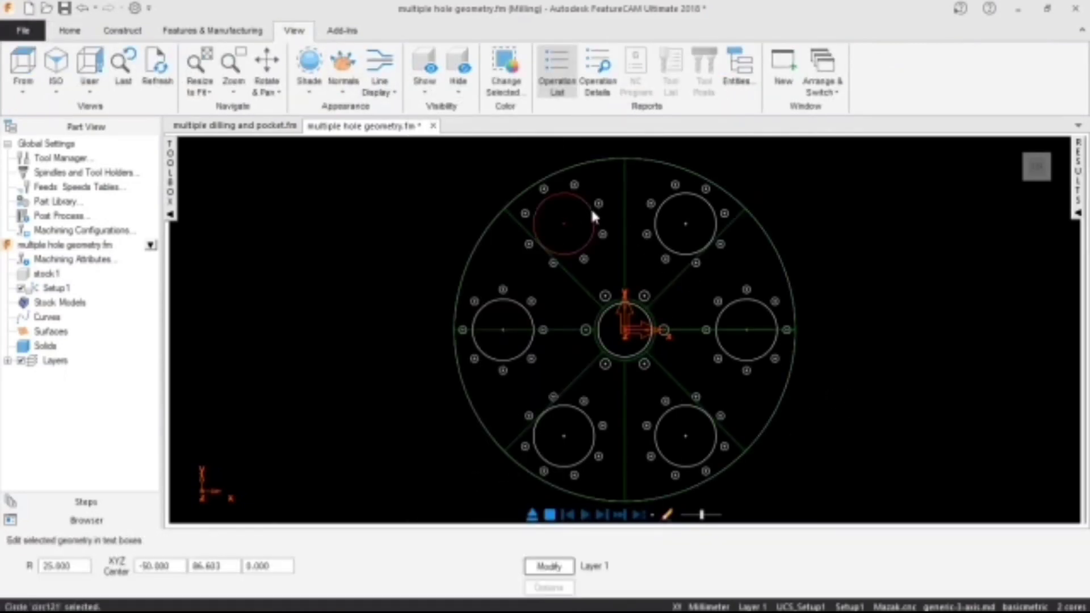
pyautogui.click(766, 183)
pyautogui.click(69, 30)
pyautogui.click(797, 71)
pyautogui.click(841, 224)
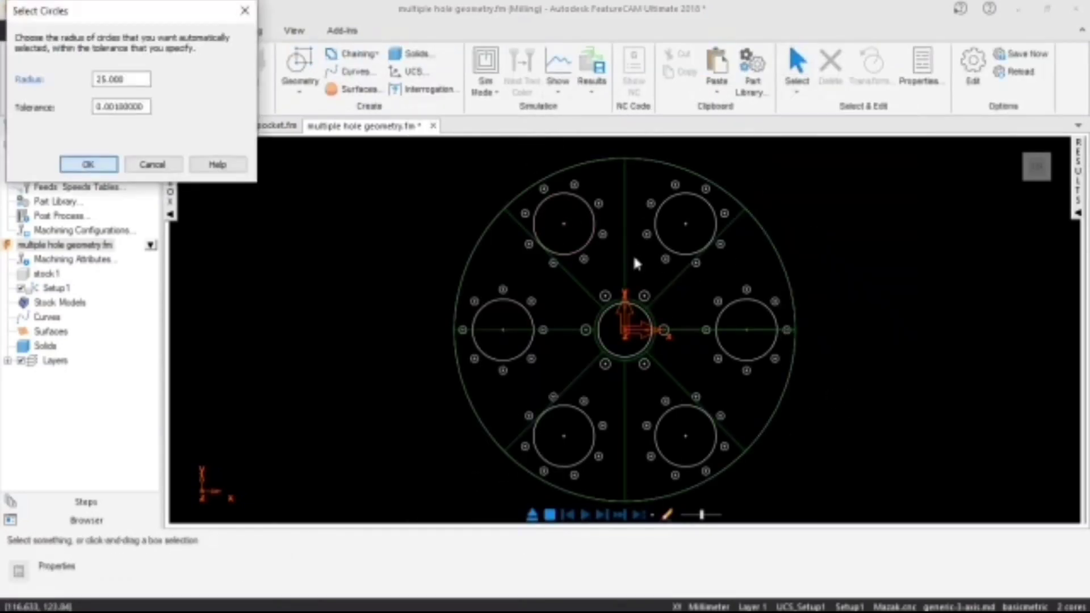
pyautogui.click(29, 81)
pyautogui.click(587, 242)
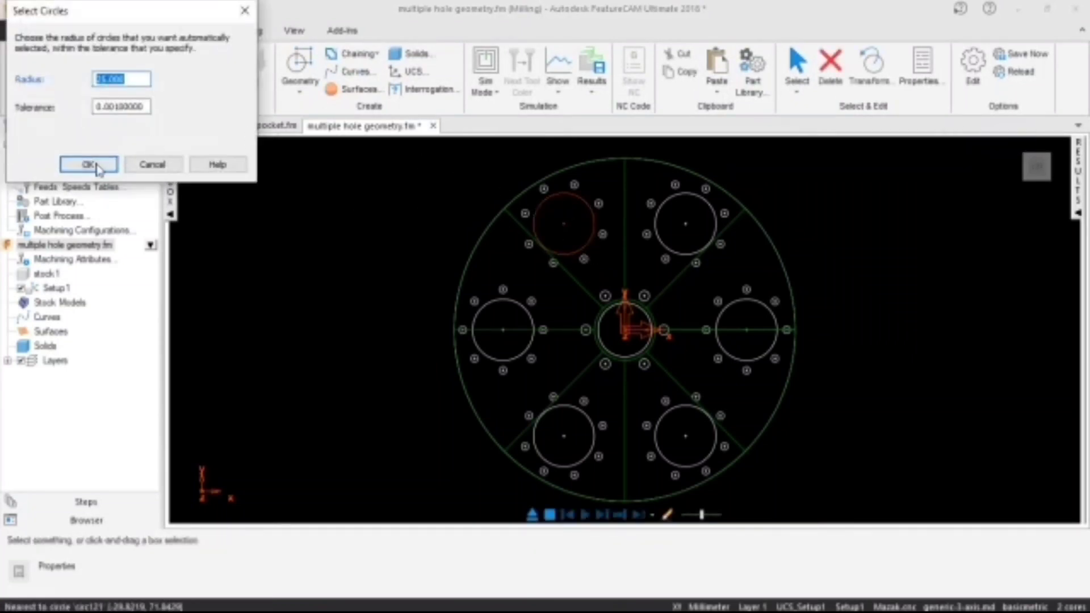
pyautogui.click(93, 166)
# - Start a new Pocket feature that uses the six selected circles as its boundary curves
pyautogui.click(213, 30)
pyautogui.click(25, 66)
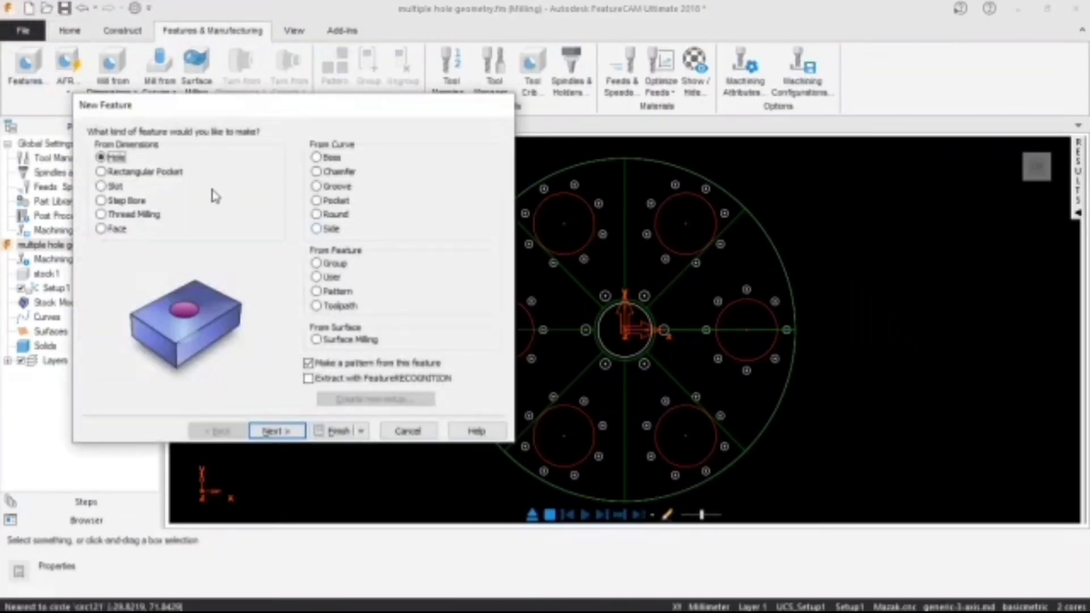
pyautogui.click(330, 201)
pyautogui.click(276, 432)
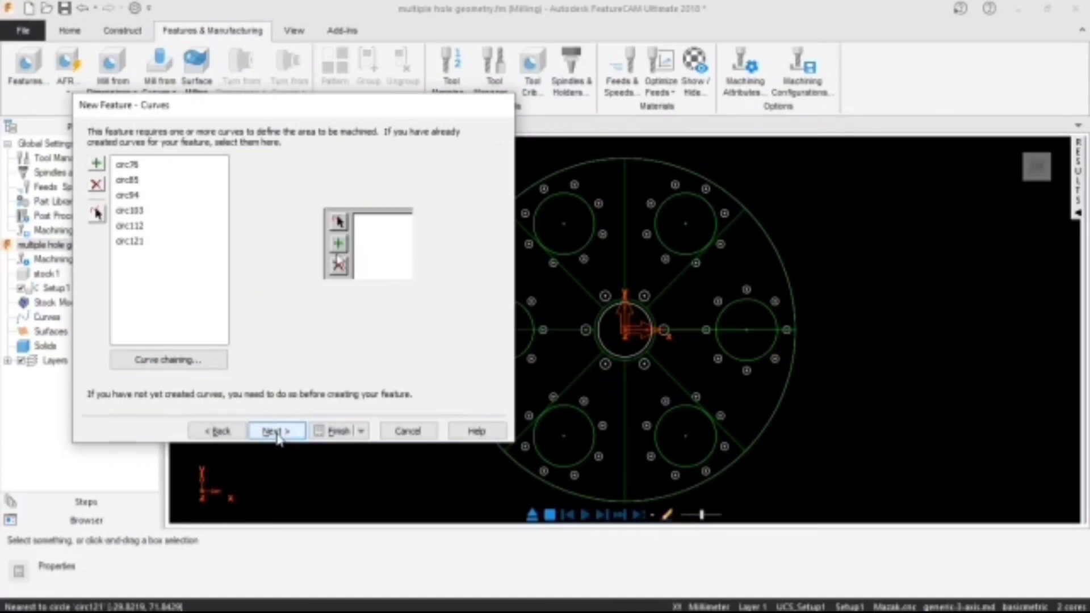
pyautogui.click(276, 431)
# - Set the pocket's chamfer to 0.7 and its depth to 15, and create the feature
pyautogui.click(276, 431)
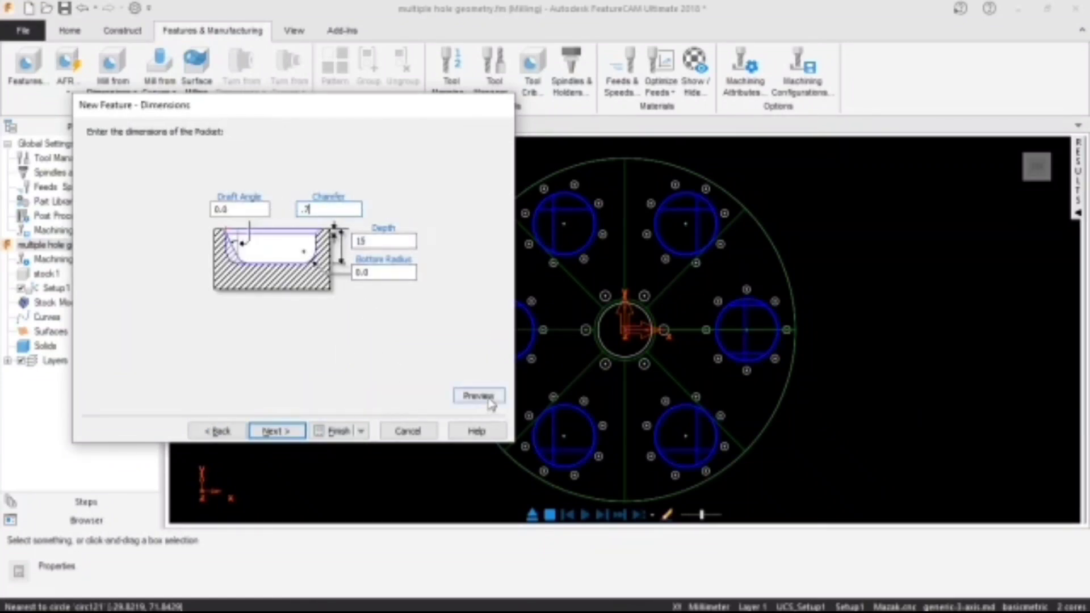
pyautogui.click(274, 433)
pyautogui.click(275, 432)
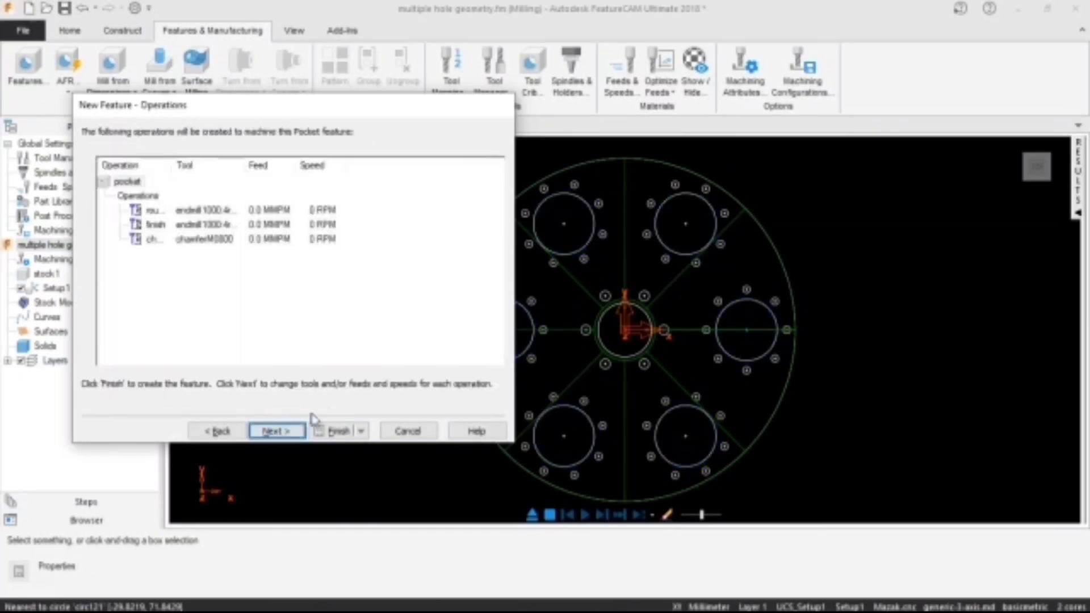
pyautogui.click(279, 431)
pyautogui.click(339, 432)
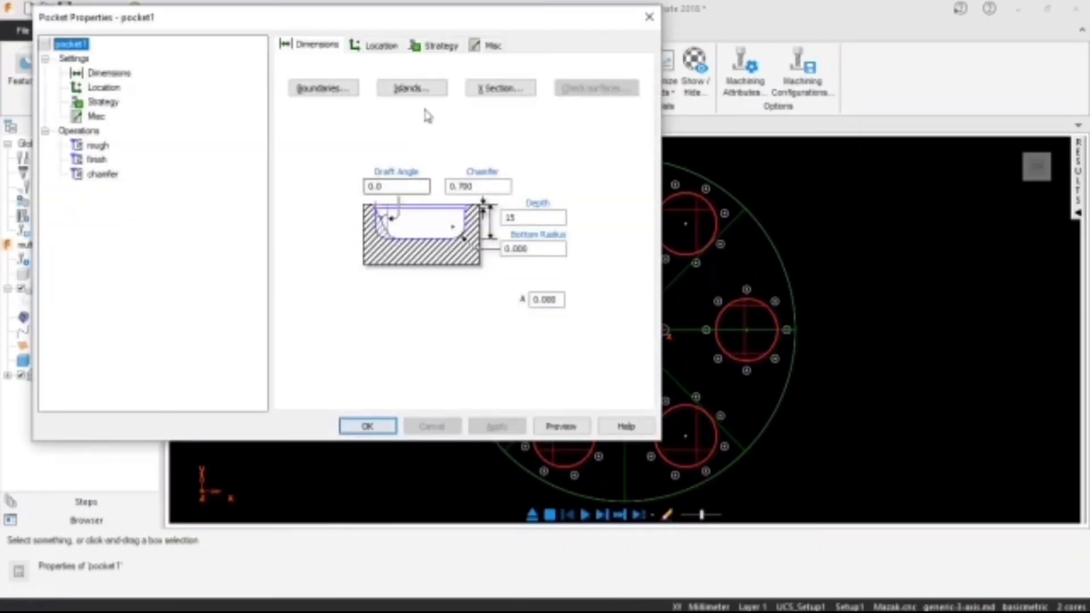
# - Set the pocket's Z rapid plane to 30
pyautogui.click(493, 46)
pyautogui.click(363, 210)
pyautogui.write('3')
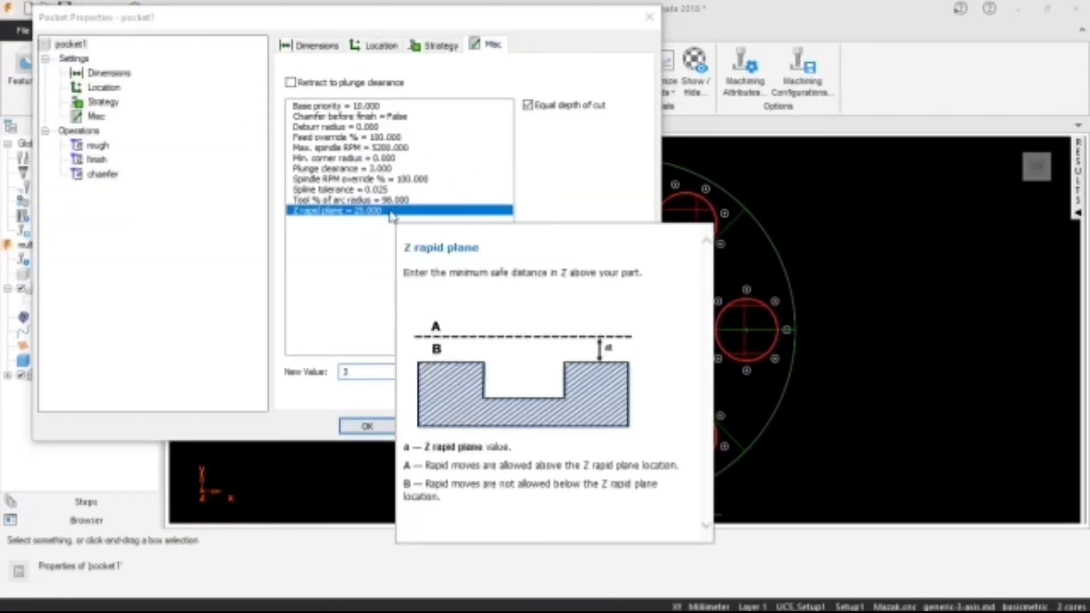
pyautogui.write('0')
pyautogui.click(548, 372)
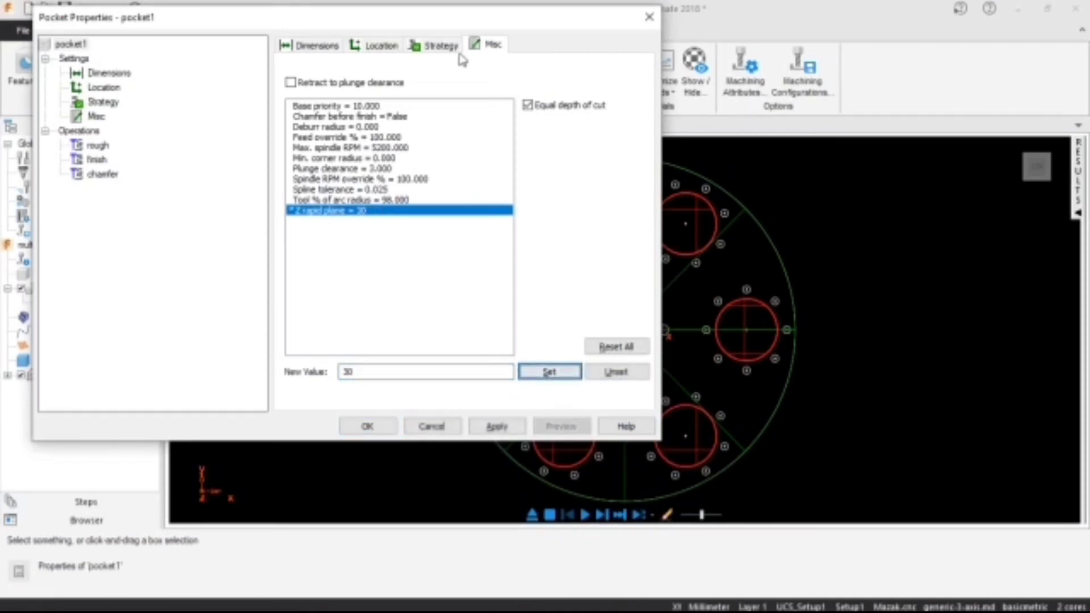
# - Assign the 1.0000 diameter four-flute flat endmill to the roughing operation and override its speed with 1650 RPM and feed with 250 MMPM
pyautogui.click(107, 148)
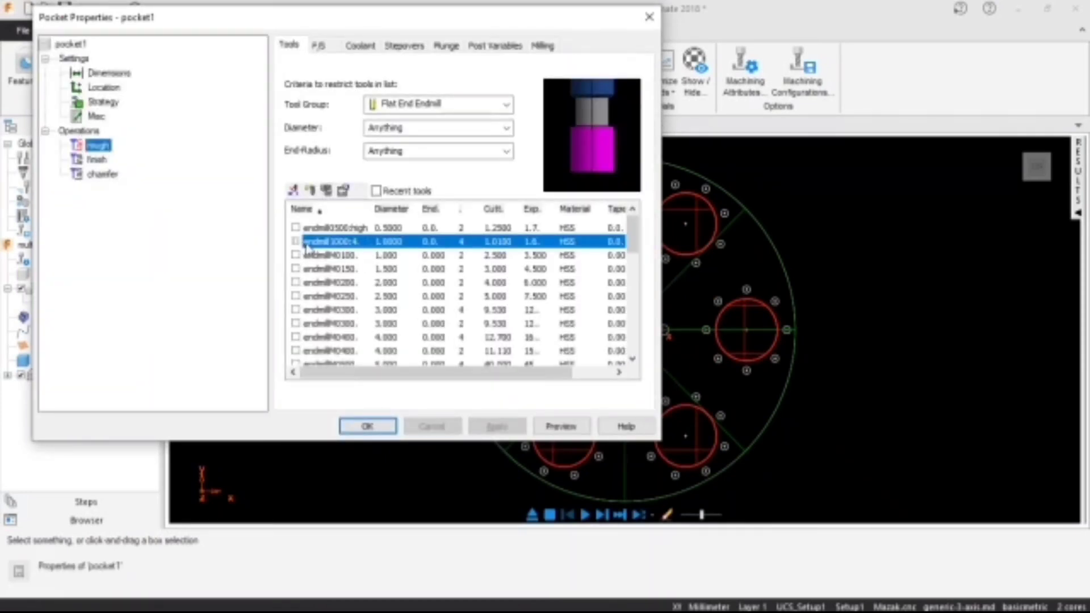
pyautogui.click(305, 243)
pyautogui.click(497, 426)
pyautogui.click(318, 46)
pyautogui.write('1650')
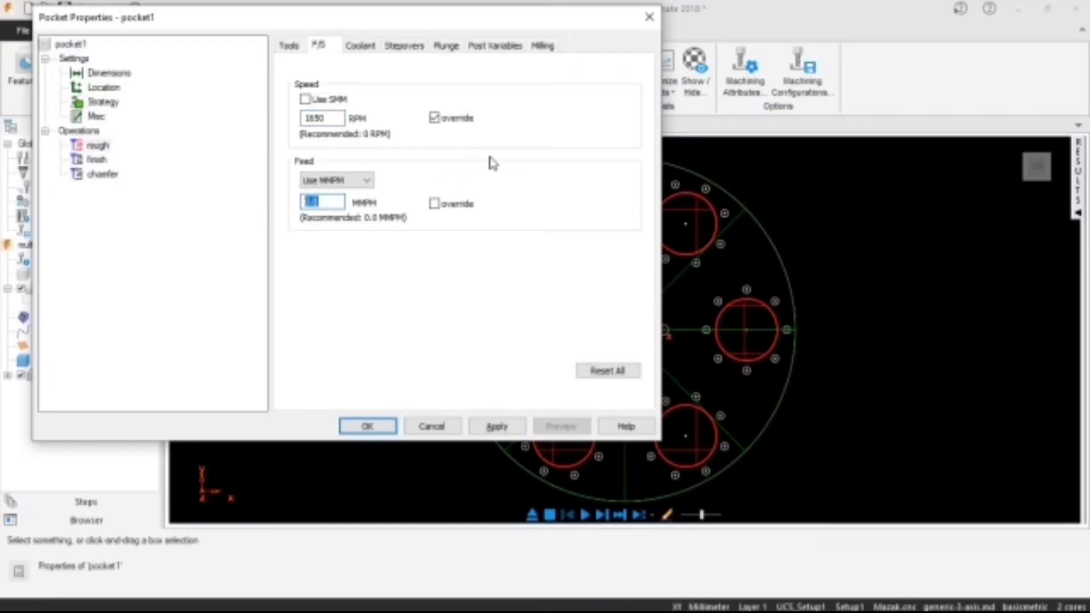
pyautogui.click(415, 46)
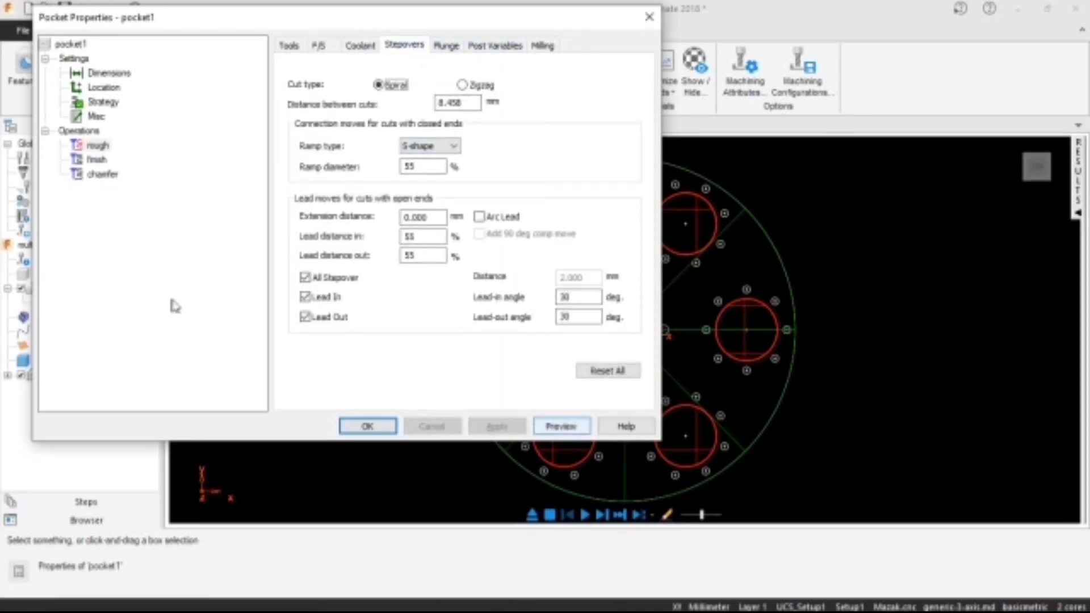
# - Override the finishing operation's spindle speed with 1500 RPM and its feed with 350 MMPM
pyautogui.click(96, 159)
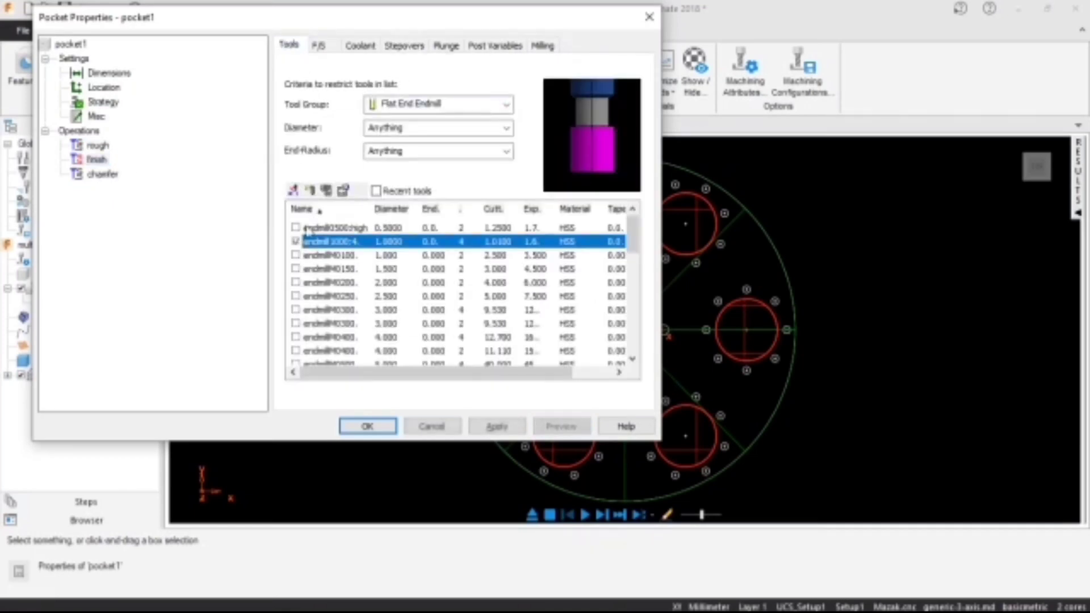
pyautogui.click(319, 45)
pyautogui.click(307, 117)
pyautogui.write('1500')
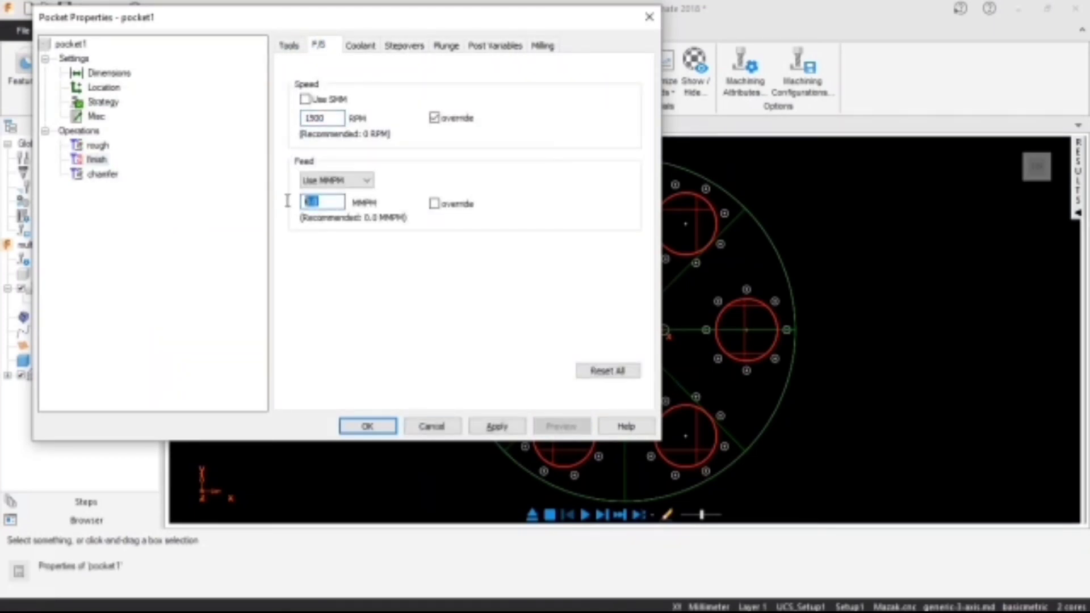
pyautogui.click(511, 430)
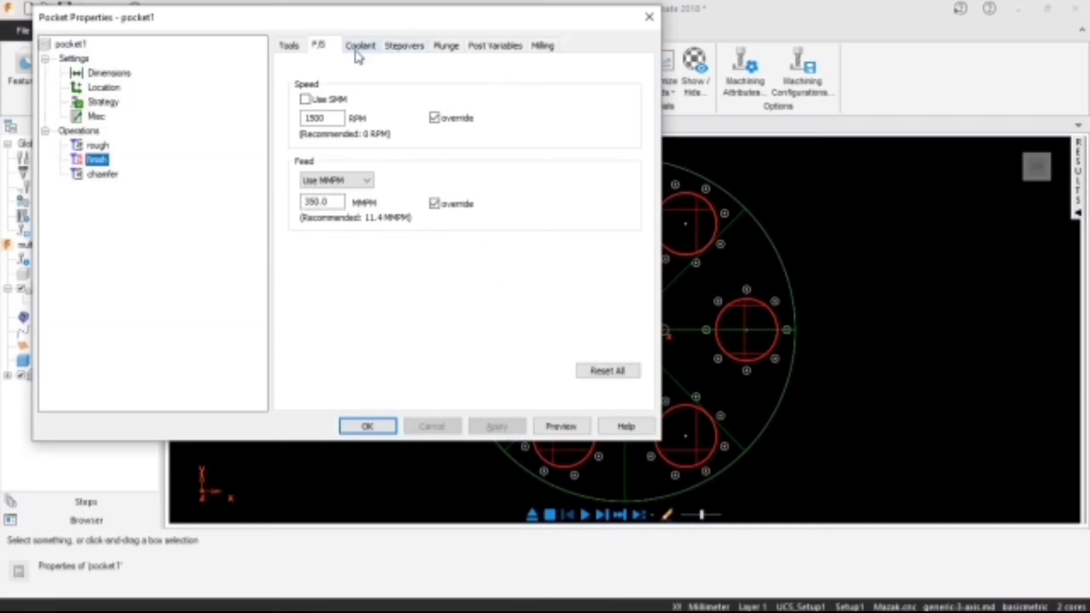
# - Set the finishing operation's maximum ramp angle to 0 and apply the change
pyautogui.click(404, 45)
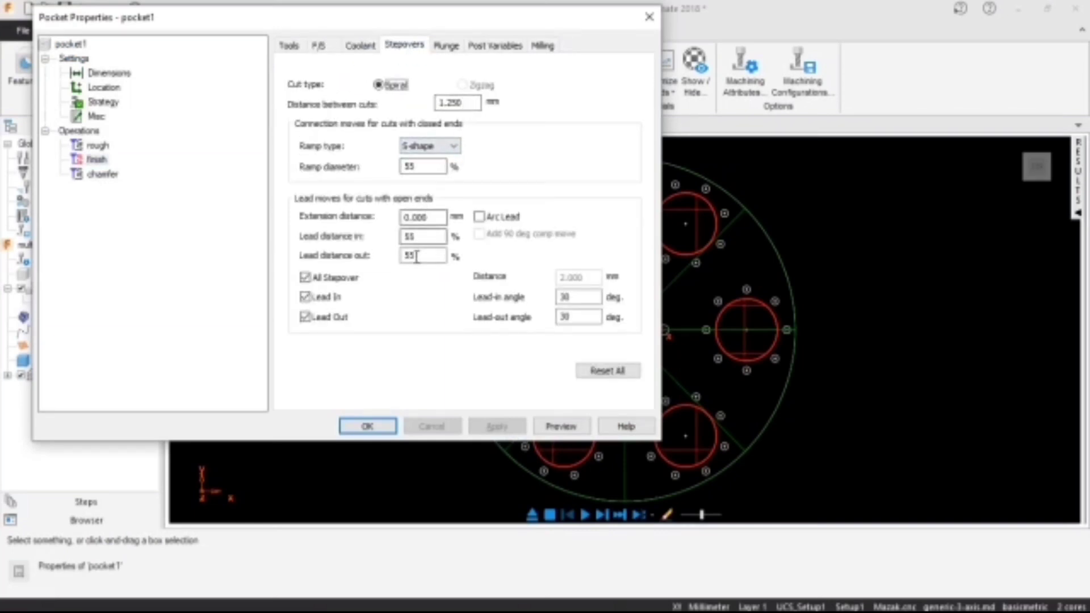
pyautogui.click(447, 45)
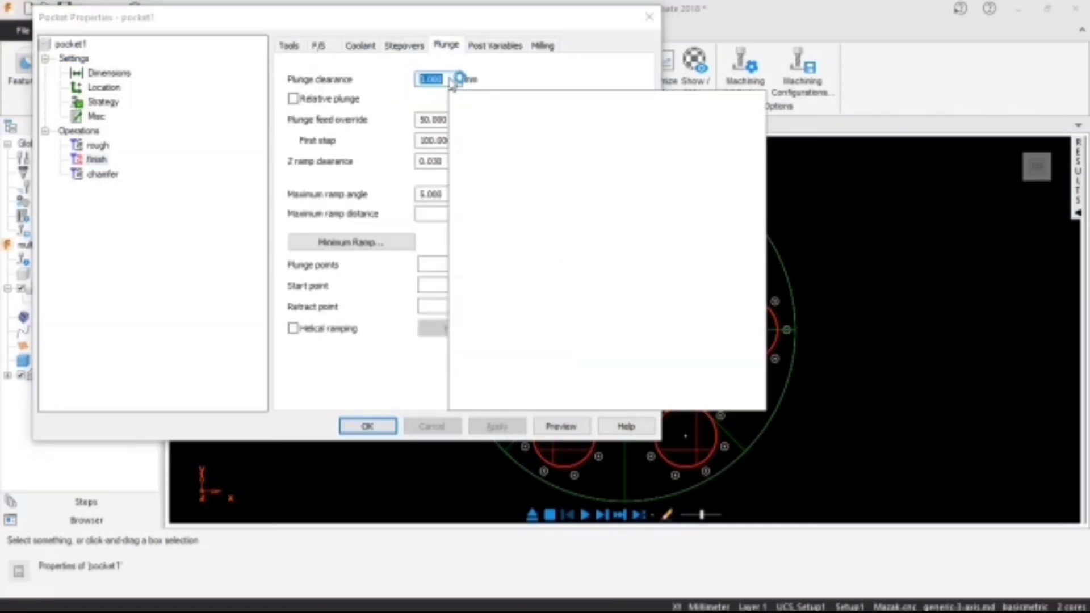
pyautogui.doubleClick(432, 193)
pyautogui.write('0')
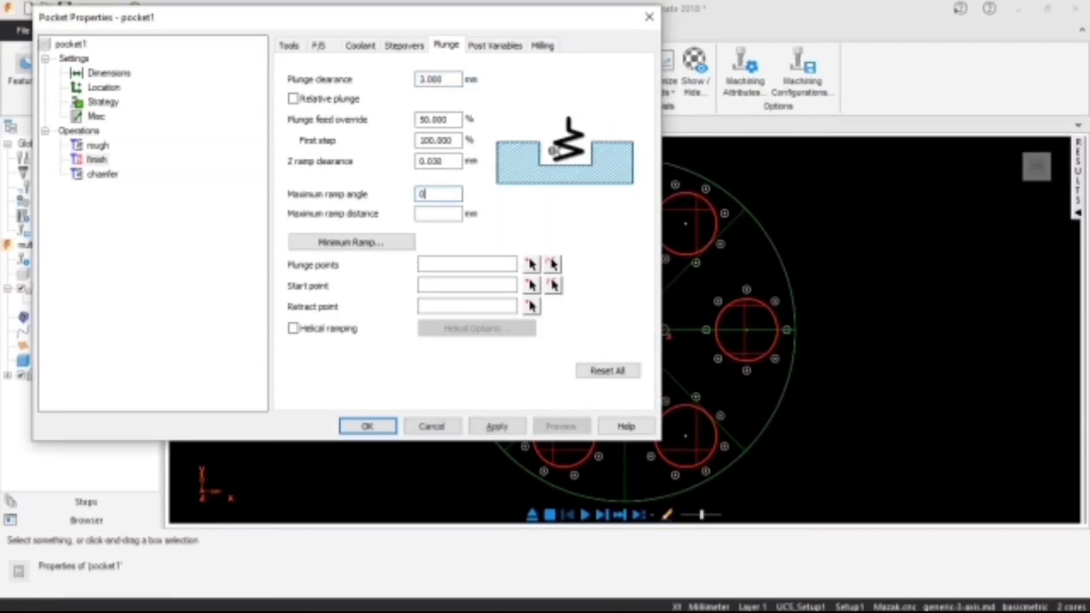
pyautogui.click(497, 426)
# - Override the chamfer operation's spindle speed with 1800 RPM and accept the pocket properties
pyautogui.click(102, 174)
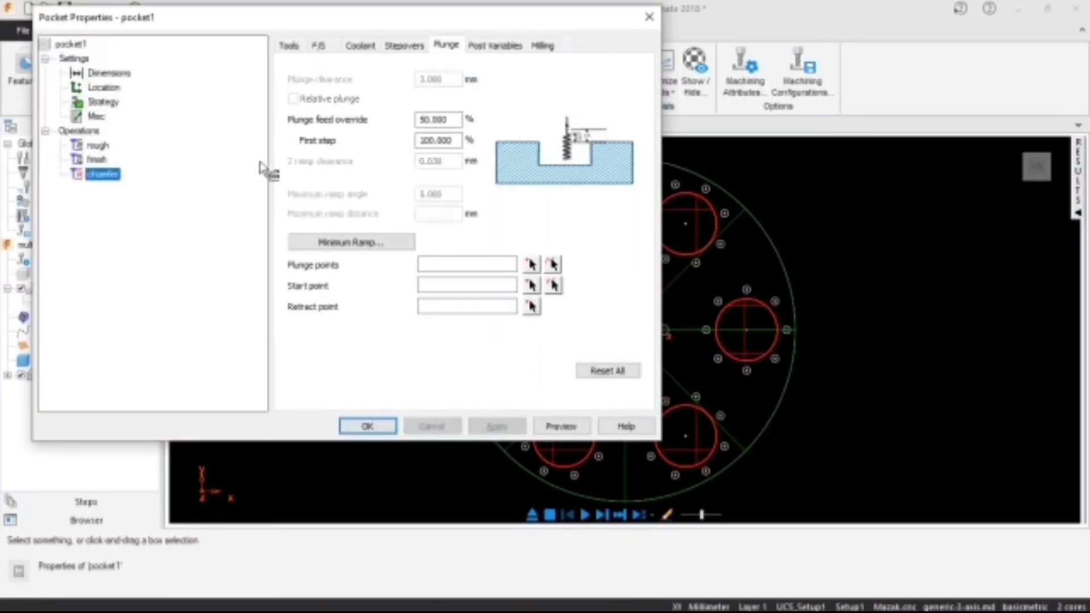
pyautogui.click(289, 45)
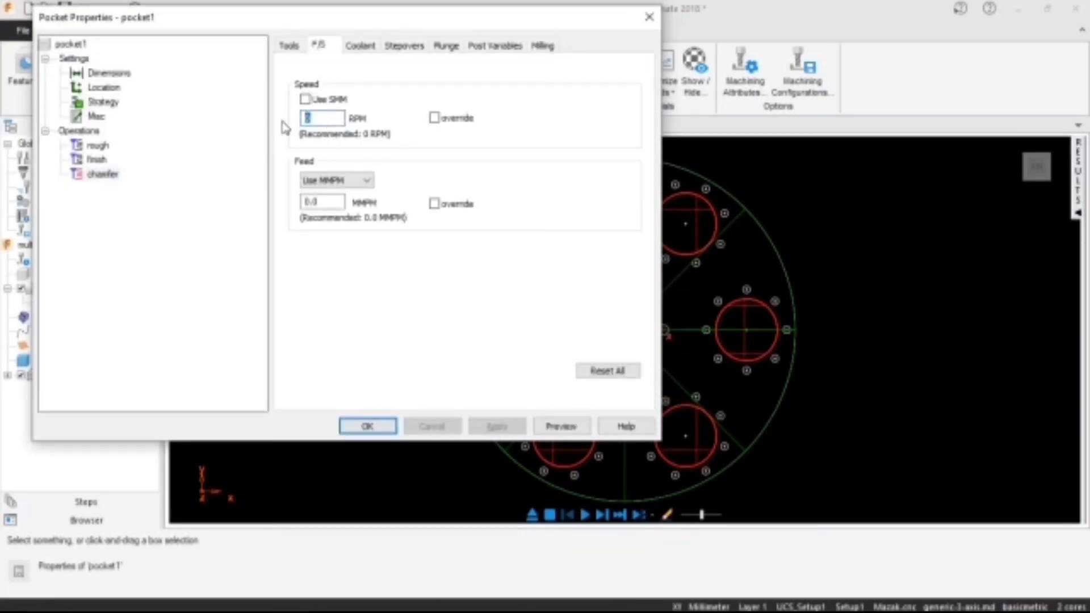
pyautogui.write('1900')
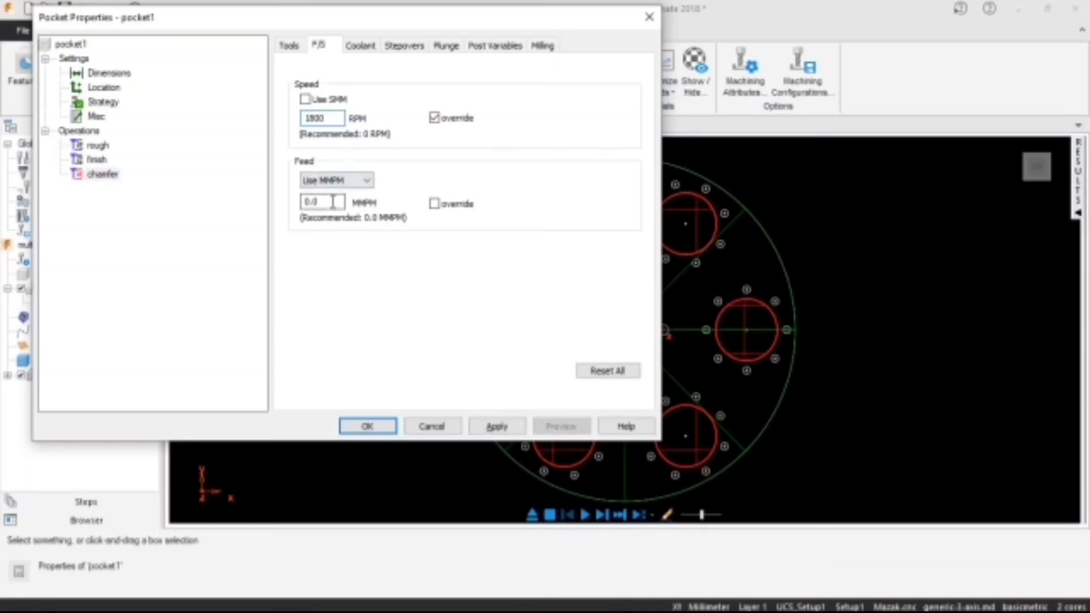
pyautogui.click(495, 430)
pyautogui.click(367, 427)
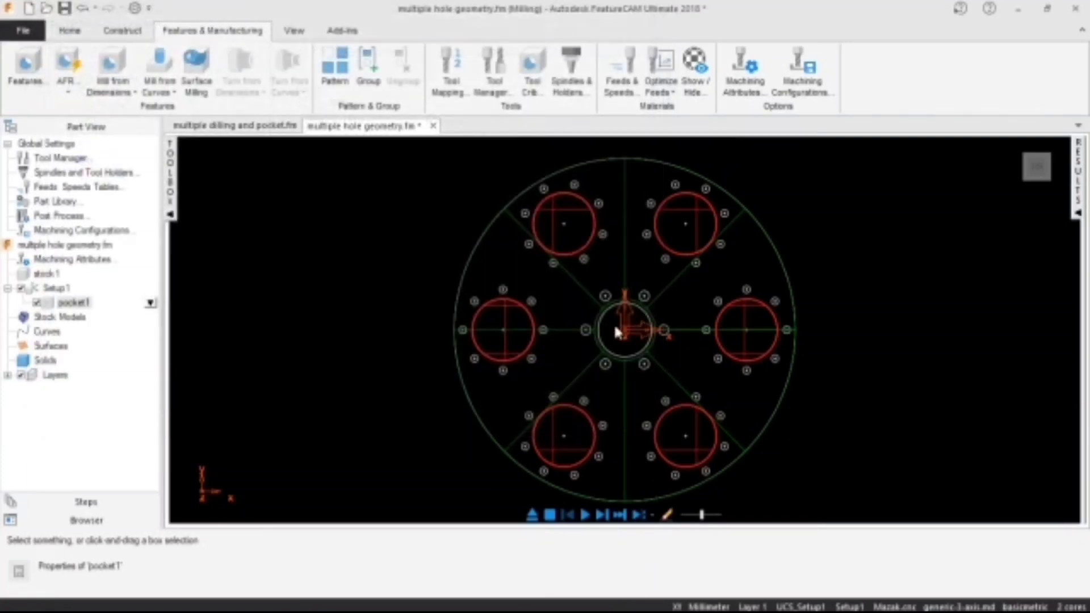
# - Switch to the isometric view and run the machining simulation of the pockets
pyautogui.rightClick(443, 197)
pyautogui.click(506, 455)
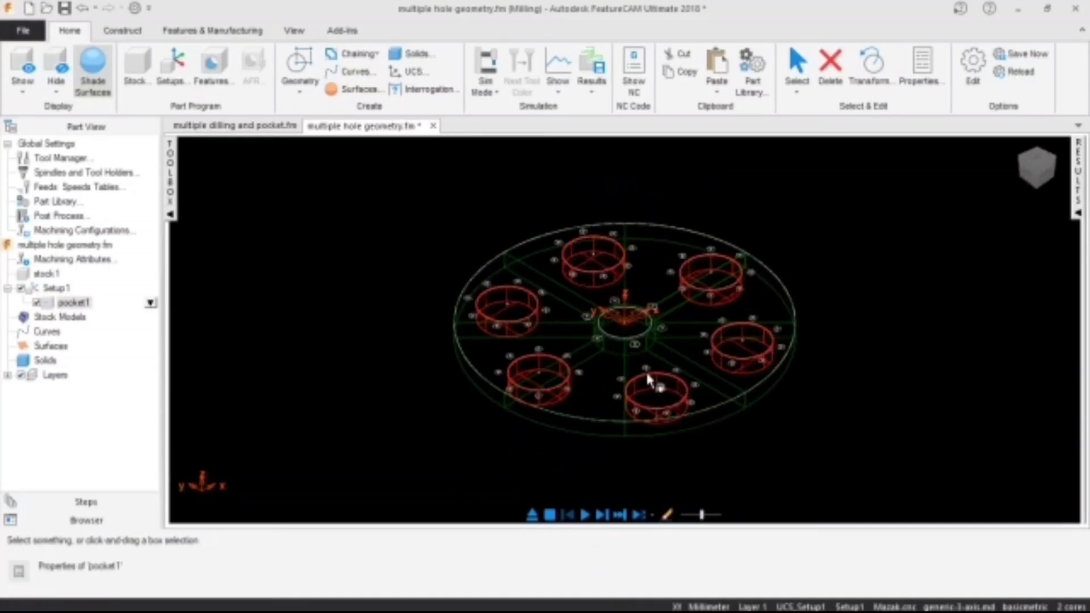
pyautogui.click(585, 515)
pyautogui.click(554, 584)
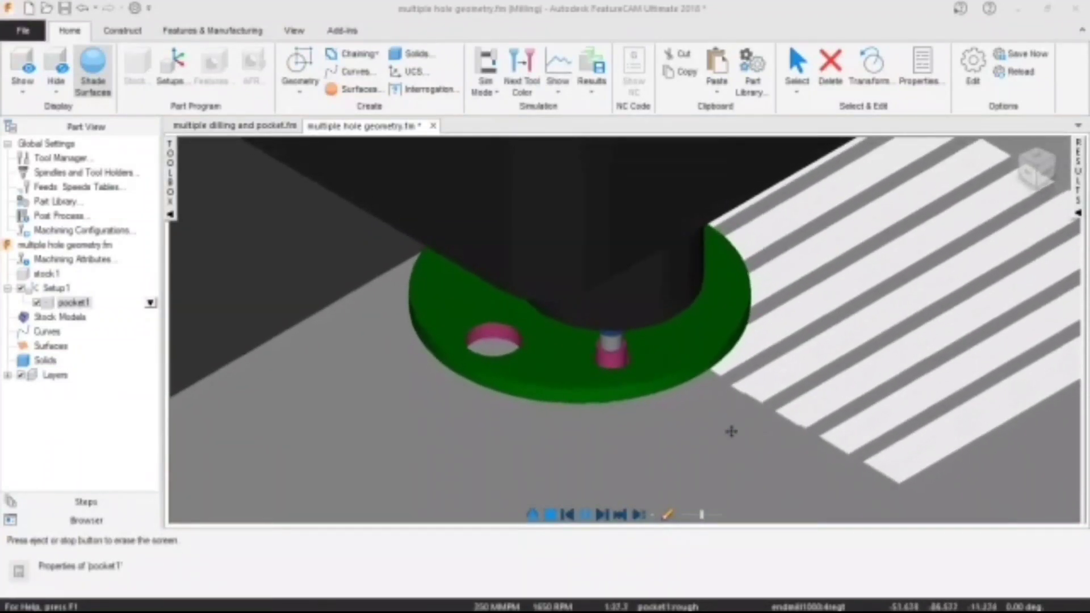
# - Stop the running machining simulation of the pockets
pyautogui.click(551, 515)
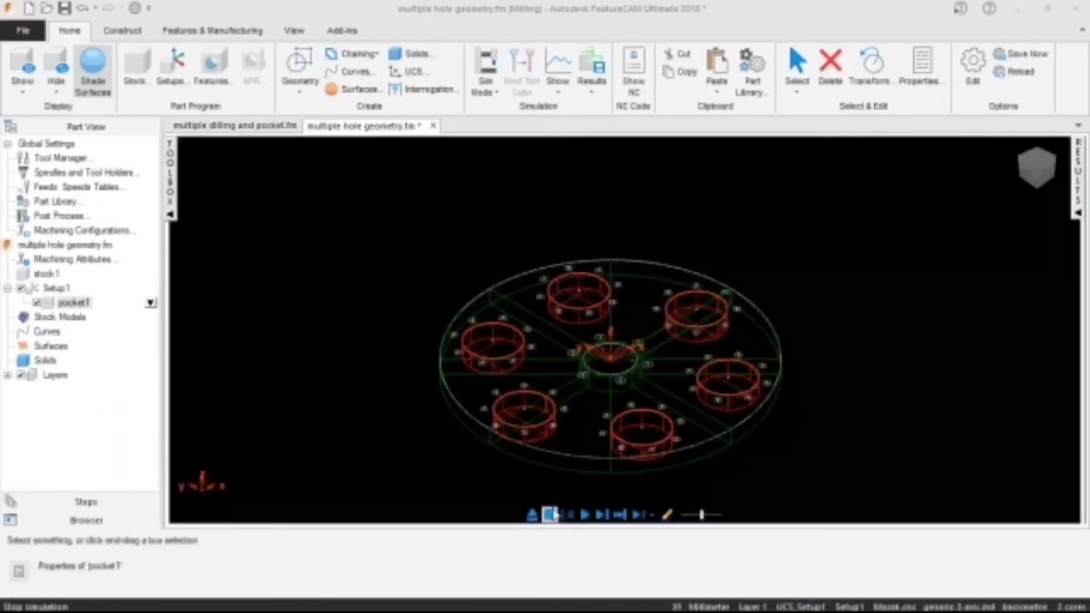
pyautogui.rightClick(150, 304)
pyautogui.click(170, 314)
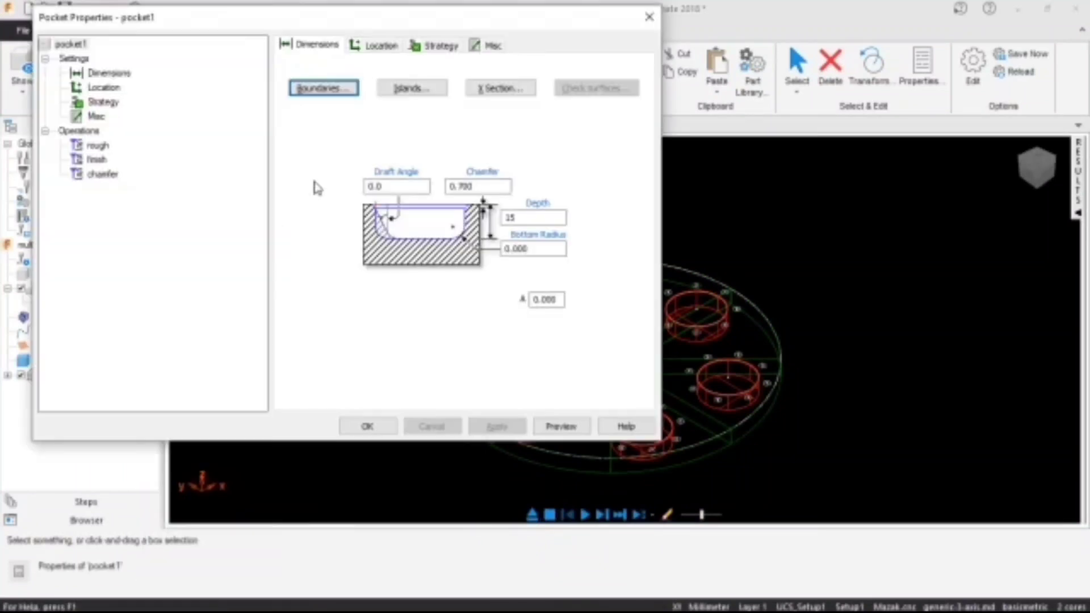
pyautogui.click(113, 145)
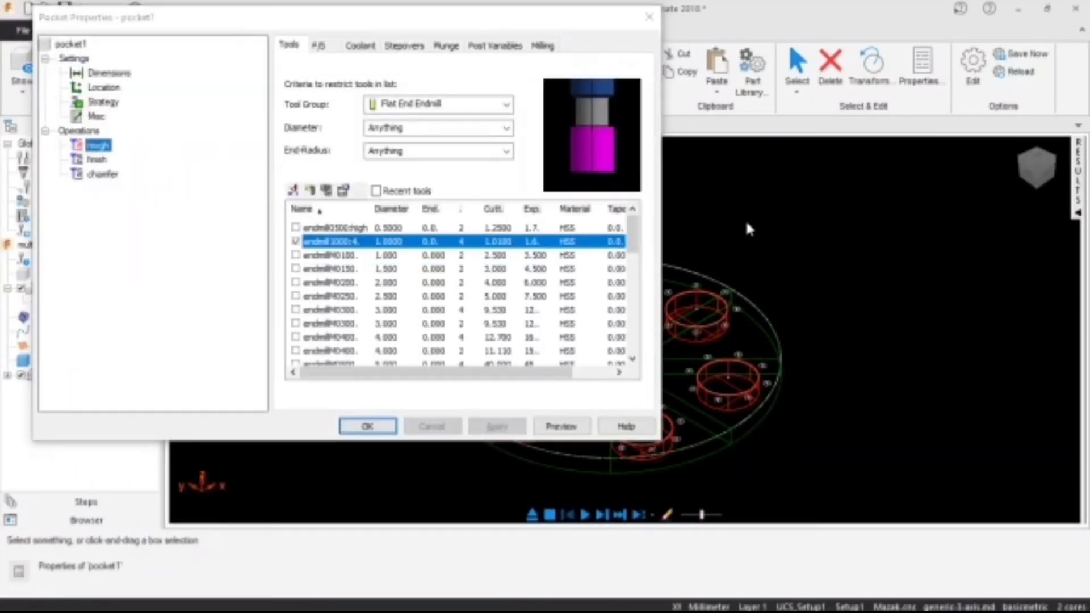
pyautogui.rightClick(745, 220)
pyautogui.click(651, 19)
# - Set the roughing operation's rough pass Z increment to 5 and accept the pocket properties
pyautogui.rightClick(712, 192)
pyautogui.click(743, 466)
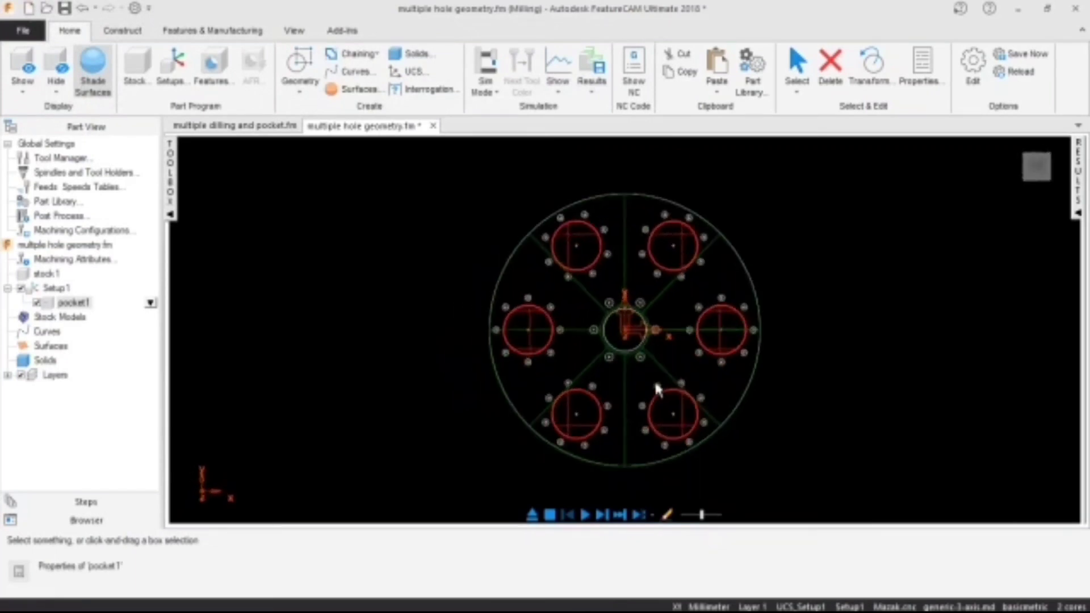
pyautogui.rightClick(151, 305)
pyautogui.click(209, 316)
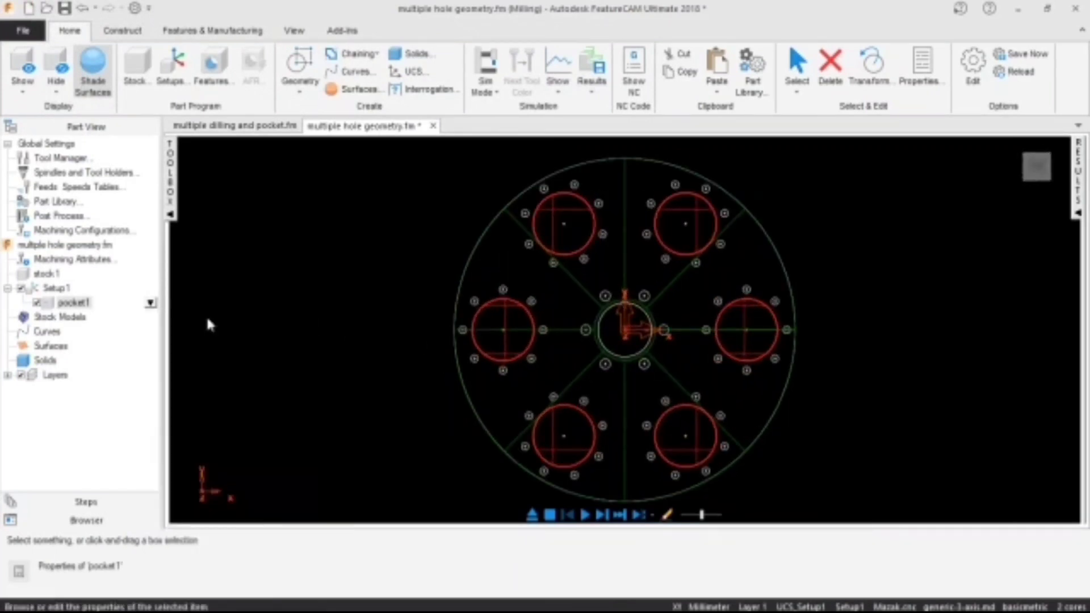
pyautogui.click(163, 142)
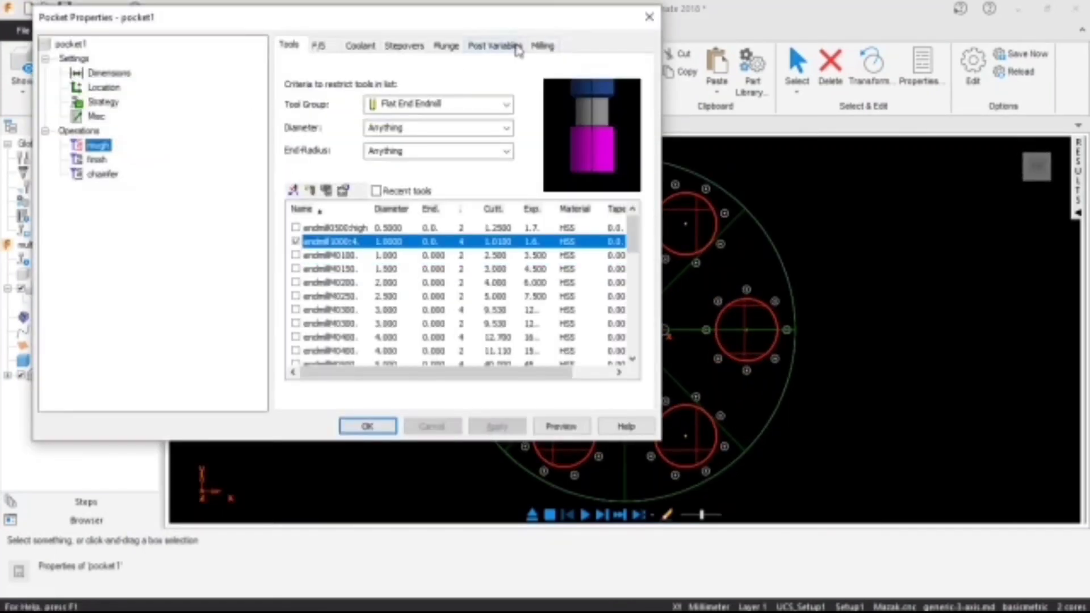
pyautogui.click(542, 45)
pyautogui.click(418, 152)
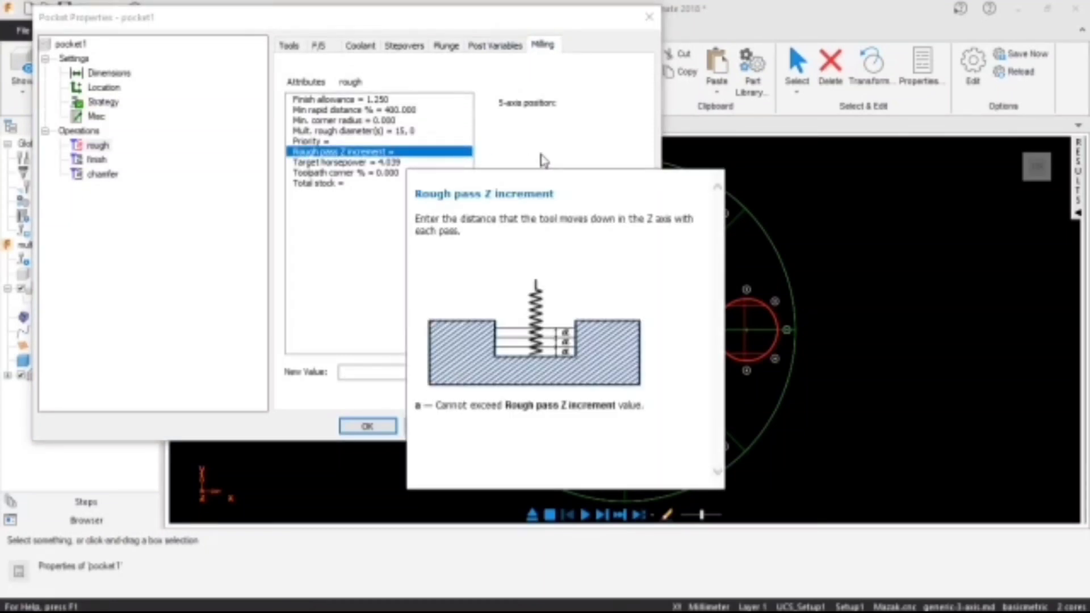
pyautogui.click(452, 267)
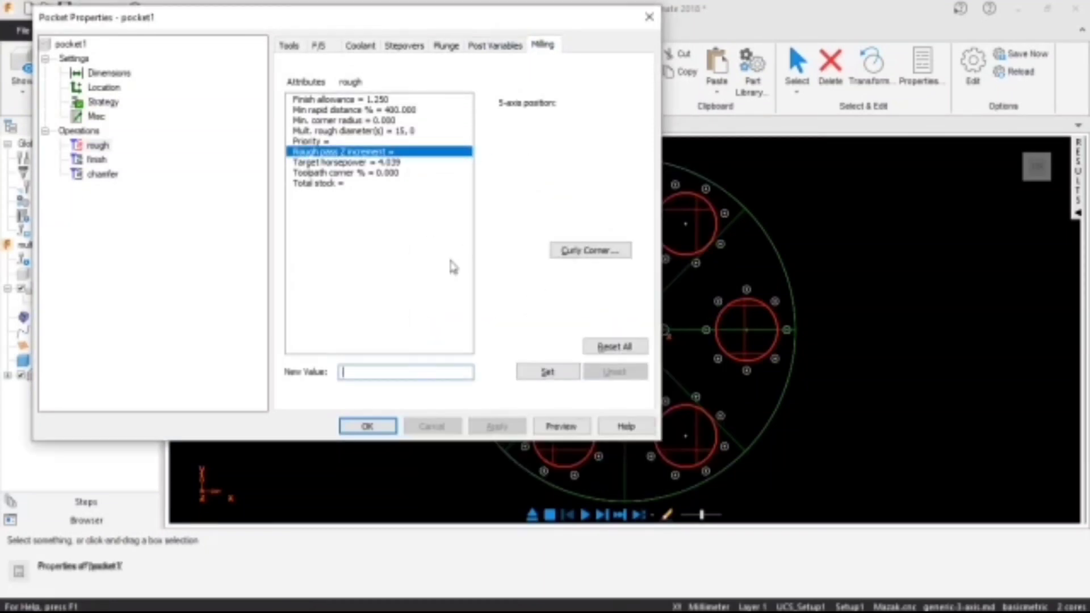
pyautogui.click(548, 372)
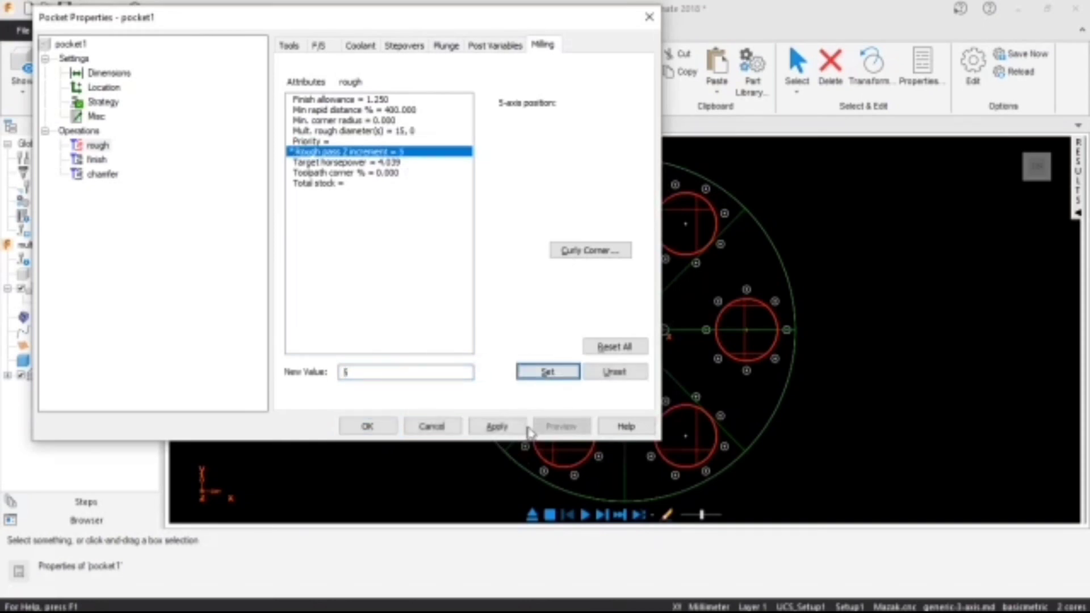
pyautogui.click(497, 426)
pyautogui.click(368, 426)
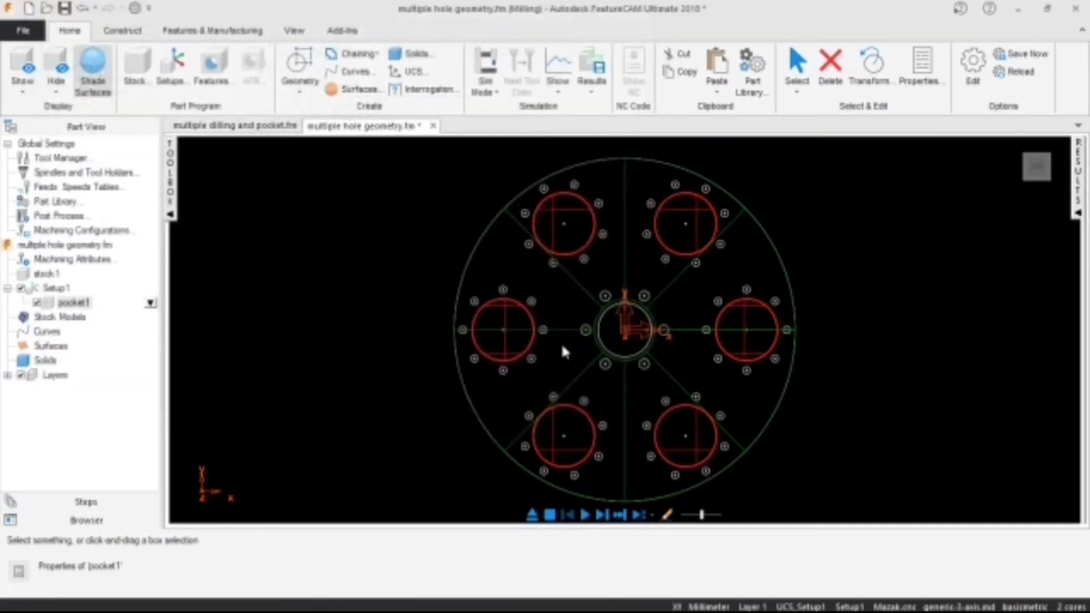
# - Rerun the pocket milling simulation in the isometric view with adjusted playback speed, and stop it
pyautogui.rightClick(531, 177)
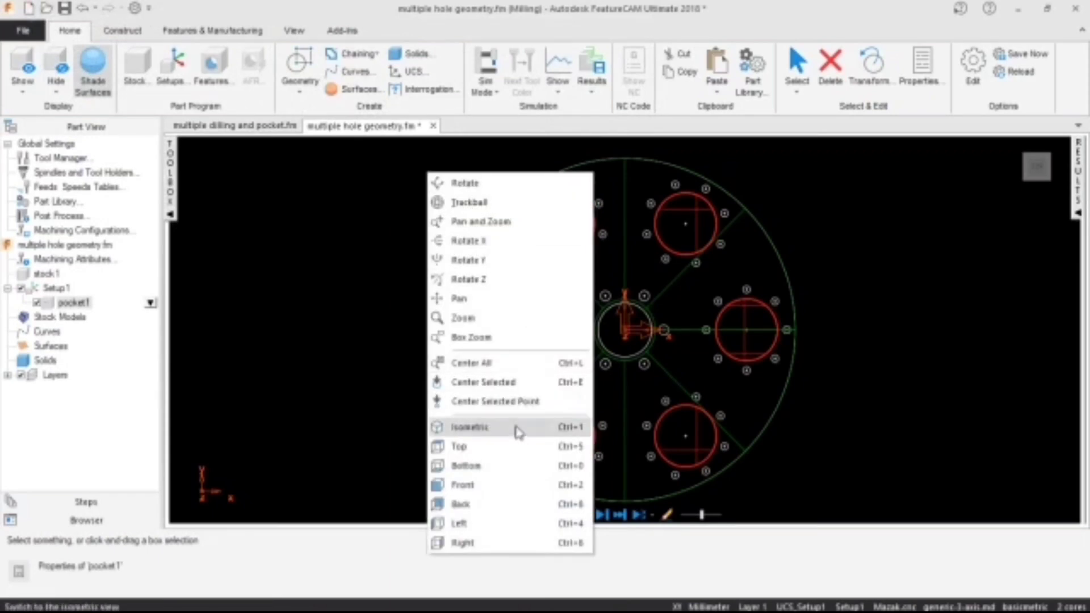
pyautogui.click(568, 426)
pyautogui.scroll(3, 613, 291)
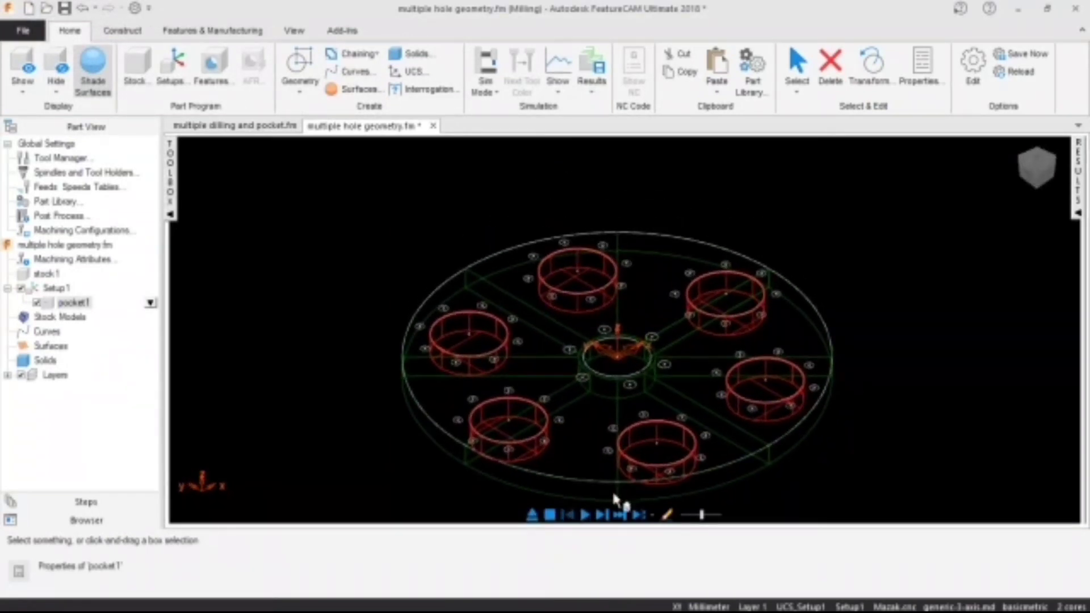
pyautogui.click(584, 515)
pyautogui.click(553, 586)
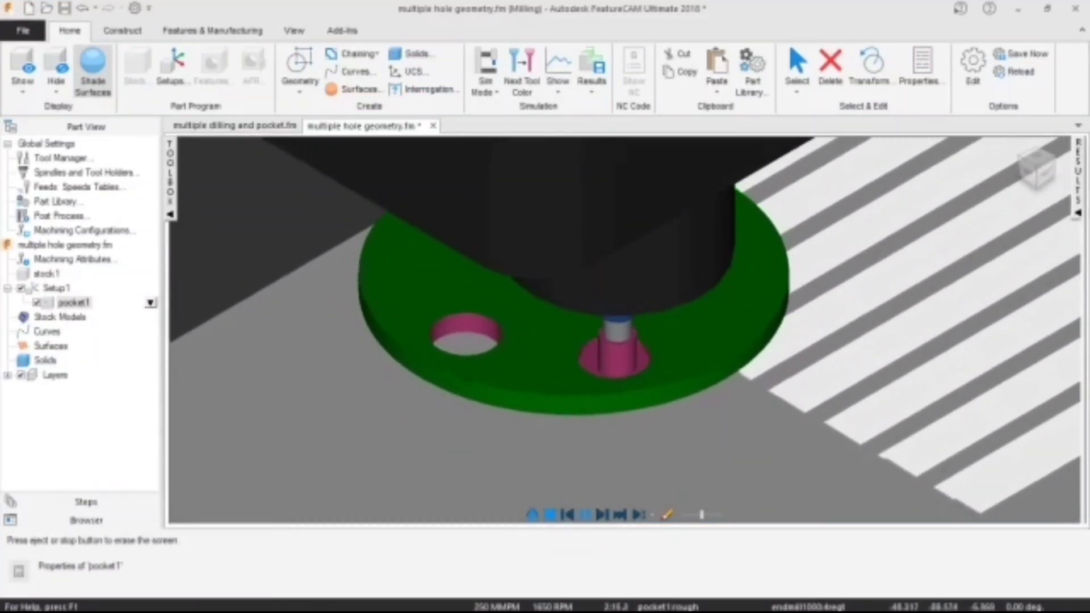
pyautogui.moveTo(702, 515); pyautogui.dragTo(707, 515)
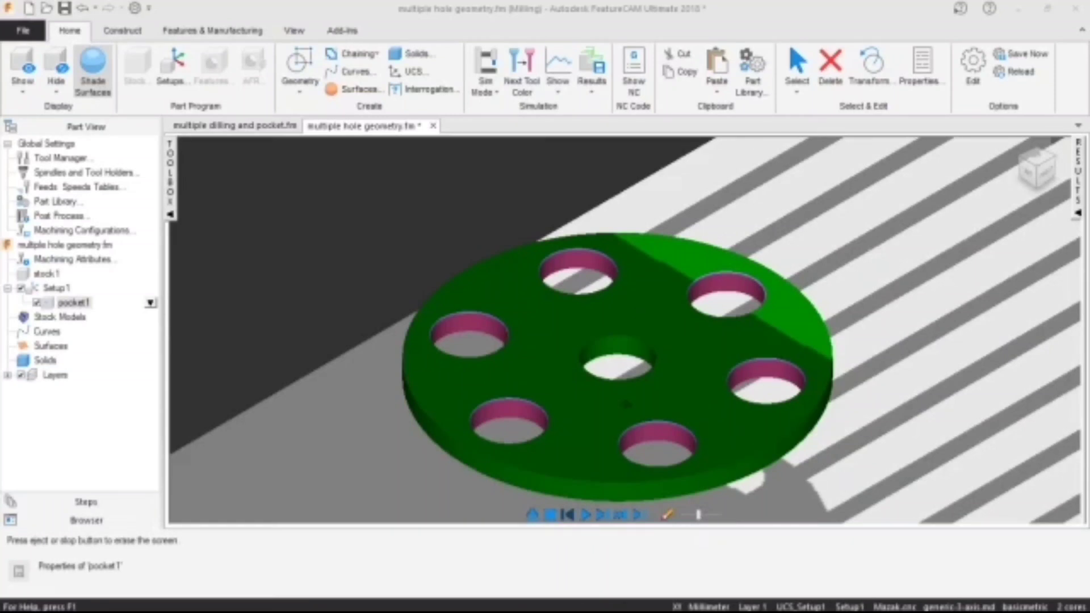
pyautogui.click(550, 514)
# - In the top view, select all the small circles around the six pockets by picking one of them as the matching radius
pyautogui.rightClick(595, 165)
pyautogui.click(622, 437)
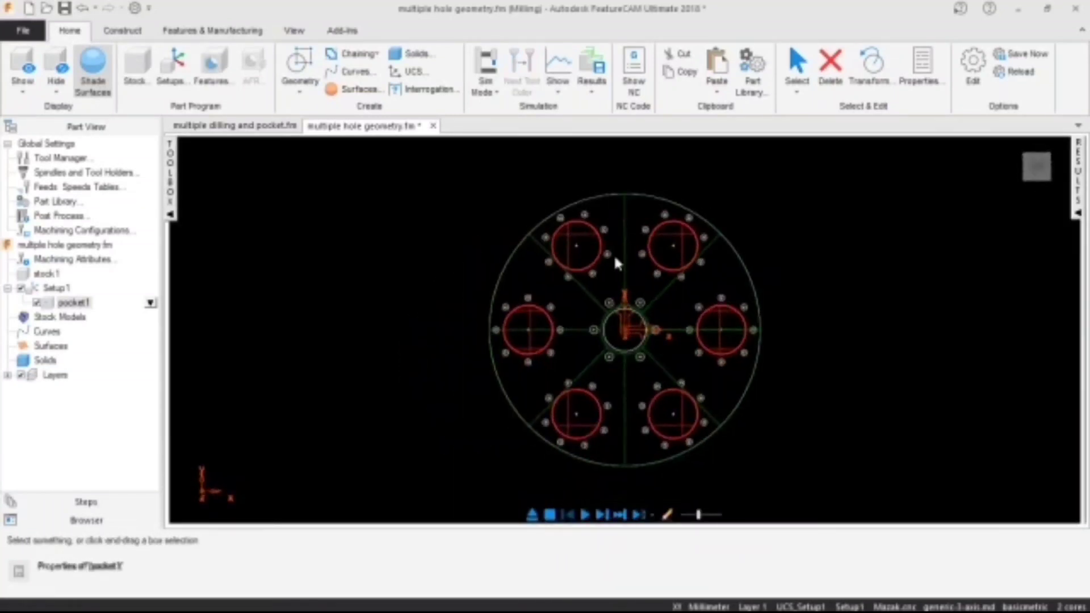
pyautogui.scroll(2, 645, 336)
pyautogui.click(797, 90)
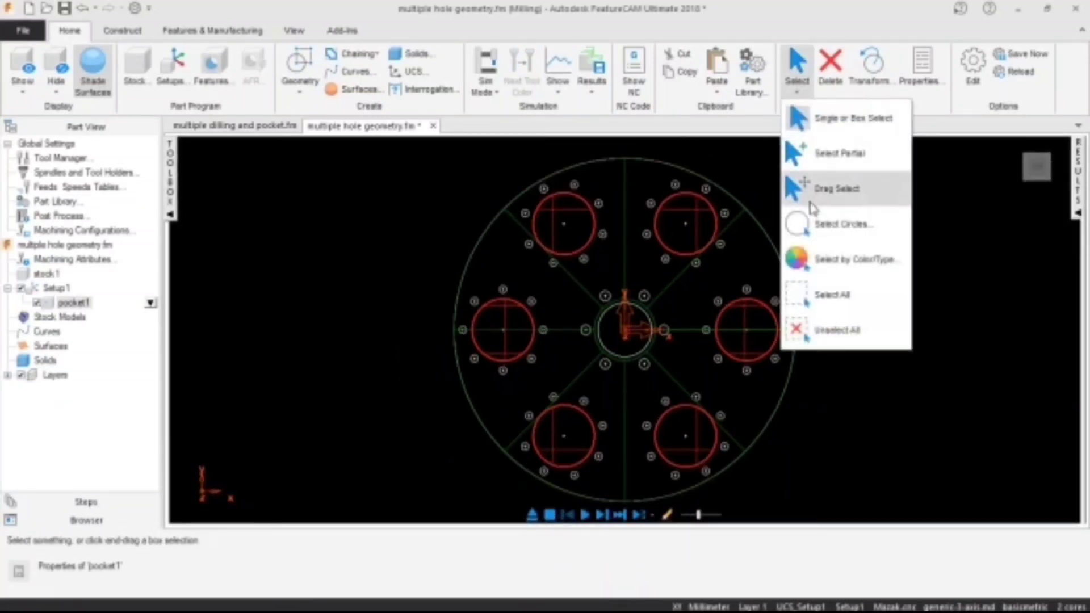
pyautogui.click(823, 224)
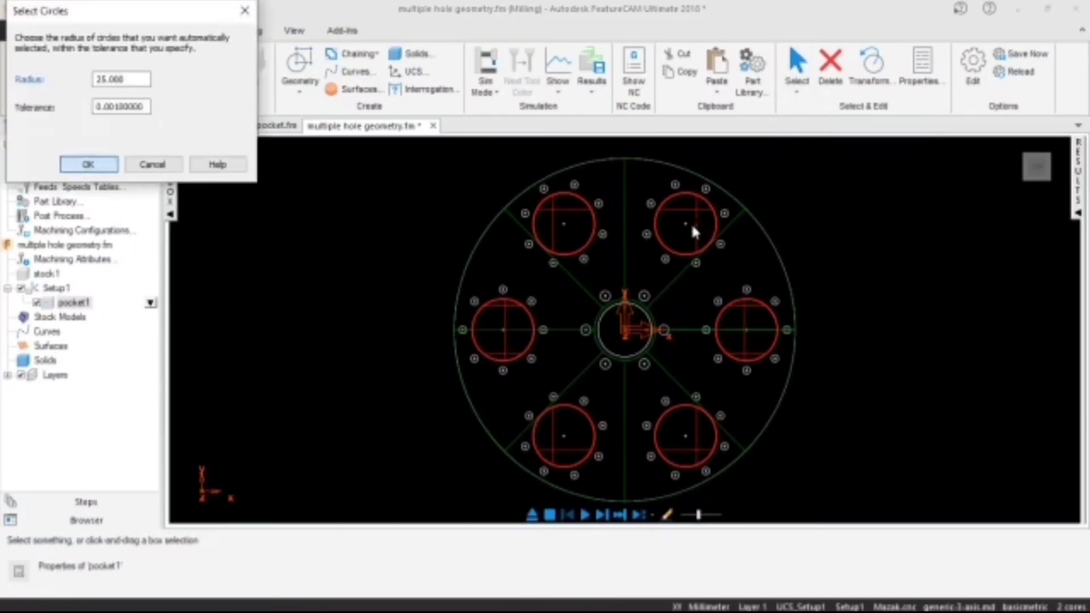
pyautogui.click(602, 237)
pyautogui.click(454, 196)
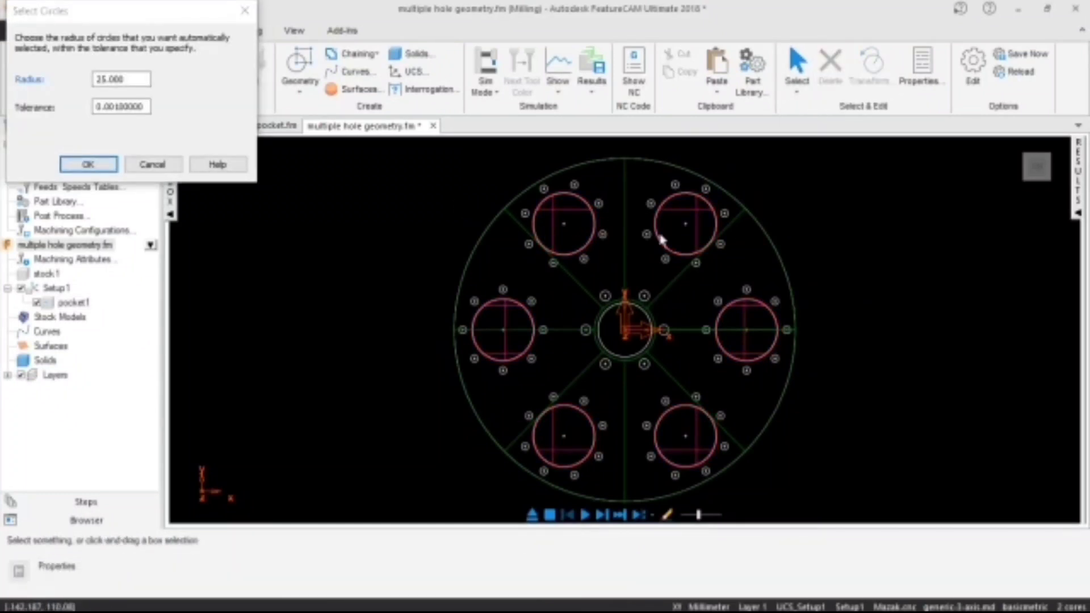
pyautogui.press('Return')
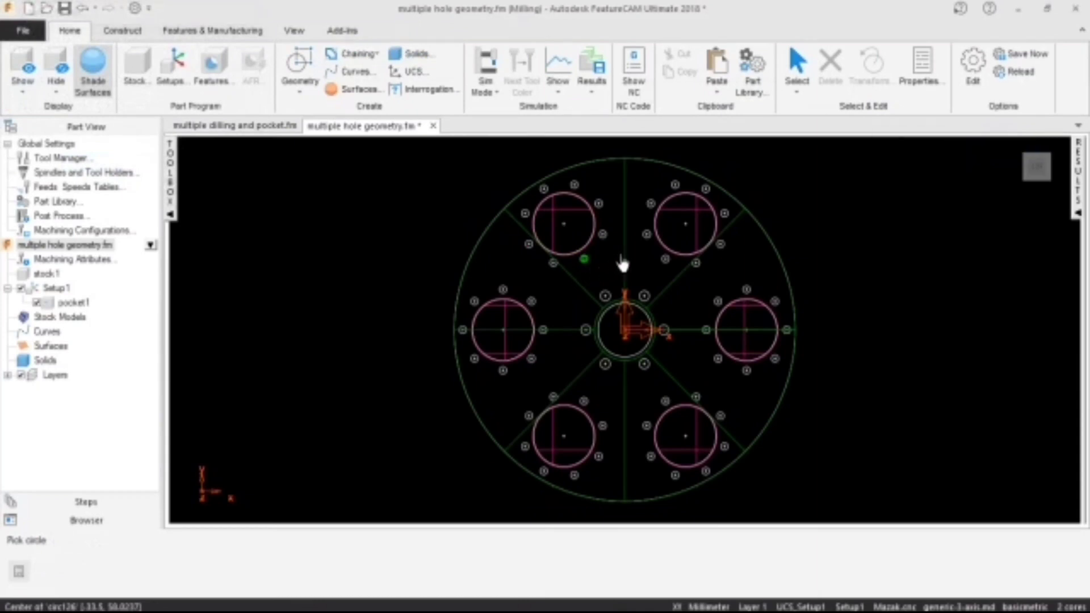
pyautogui.click(623, 264)
pyautogui.press('Return')
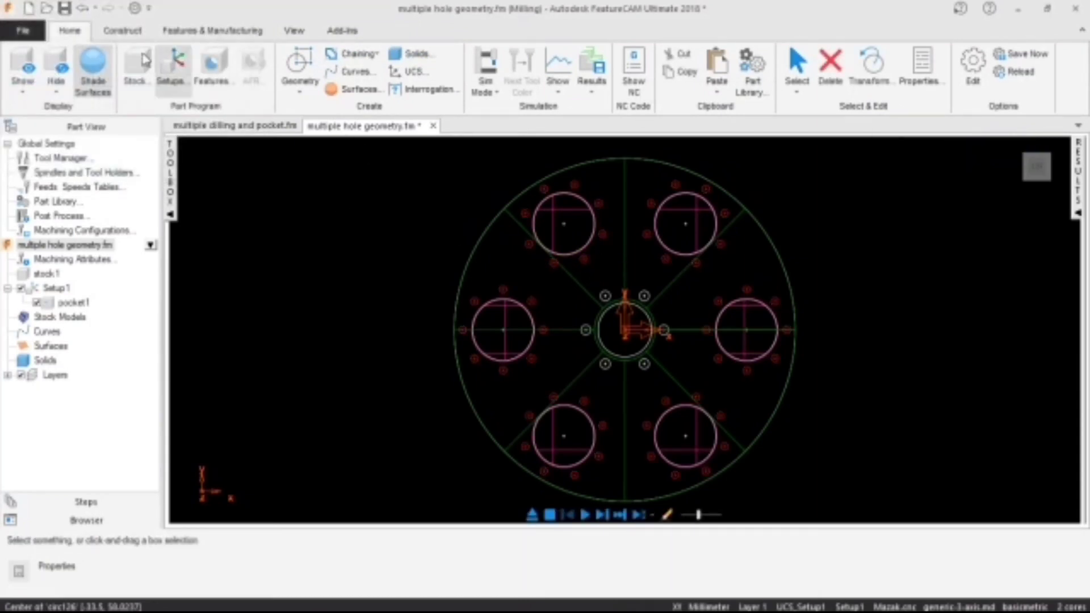
# - Start a patterned plain through-hole feature from the selected circles, set its depth to 15 and preview it
pyautogui.click(211, 30)
pyautogui.click(26, 65)
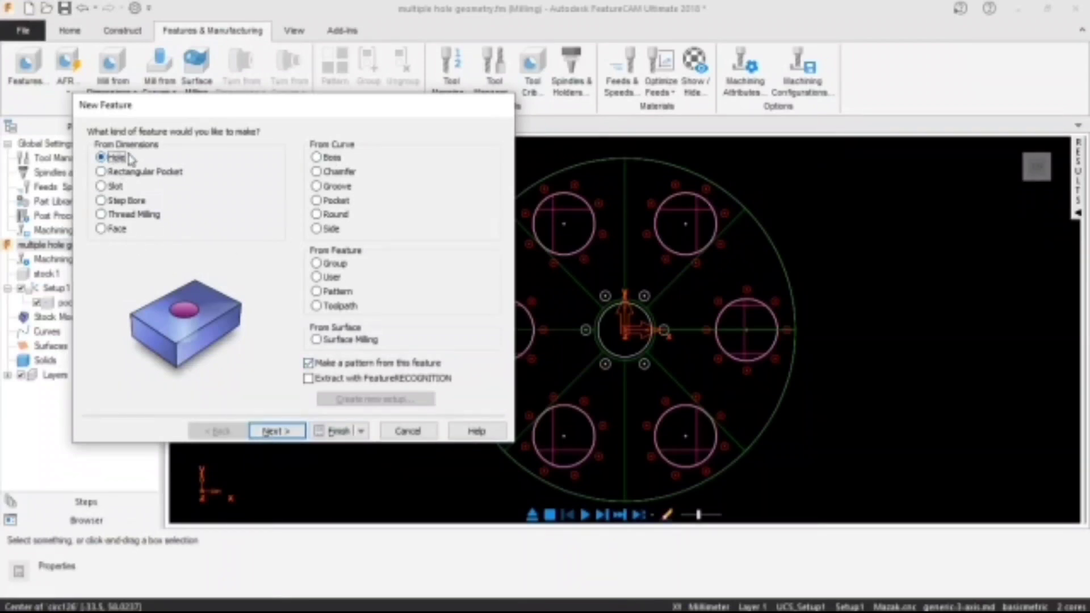
pyautogui.click(290, 432)
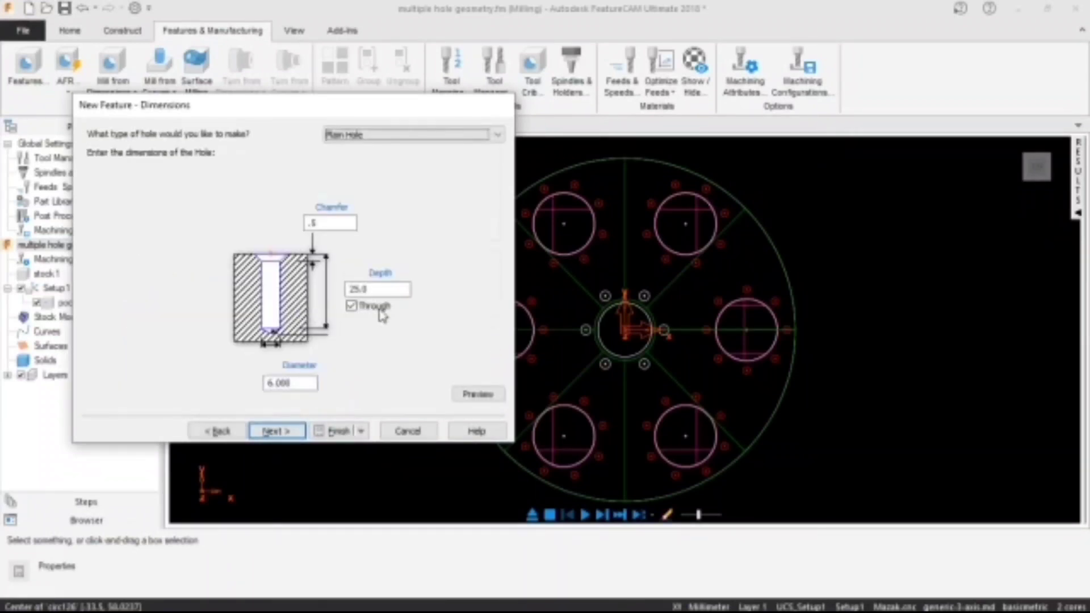
pyautogui.moveTo(375, 293); pyautogui.dragTo(345, 289)
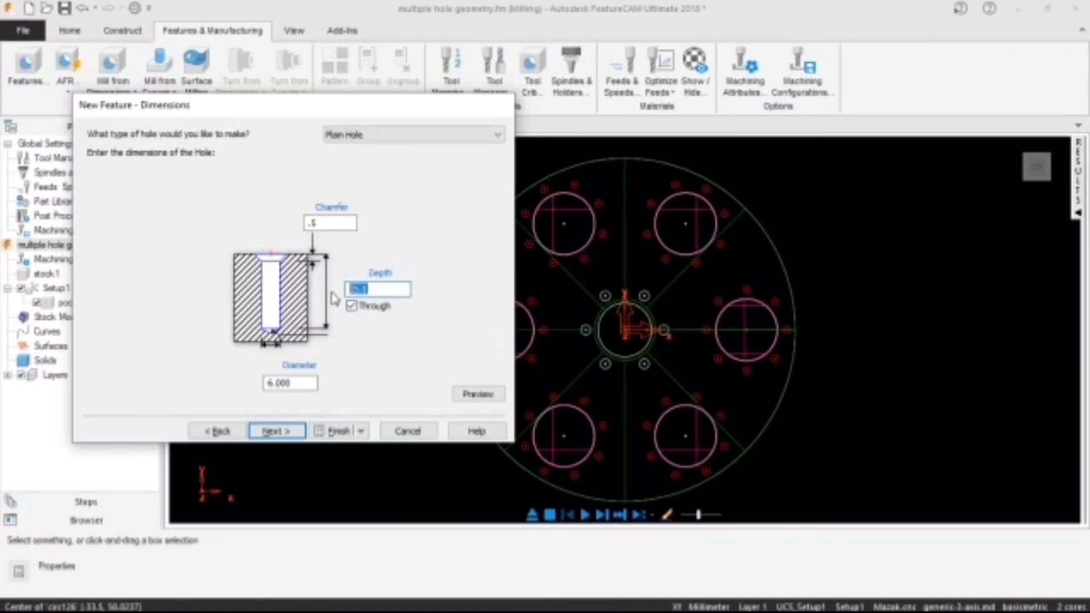
pyautogui.click(471, 397)
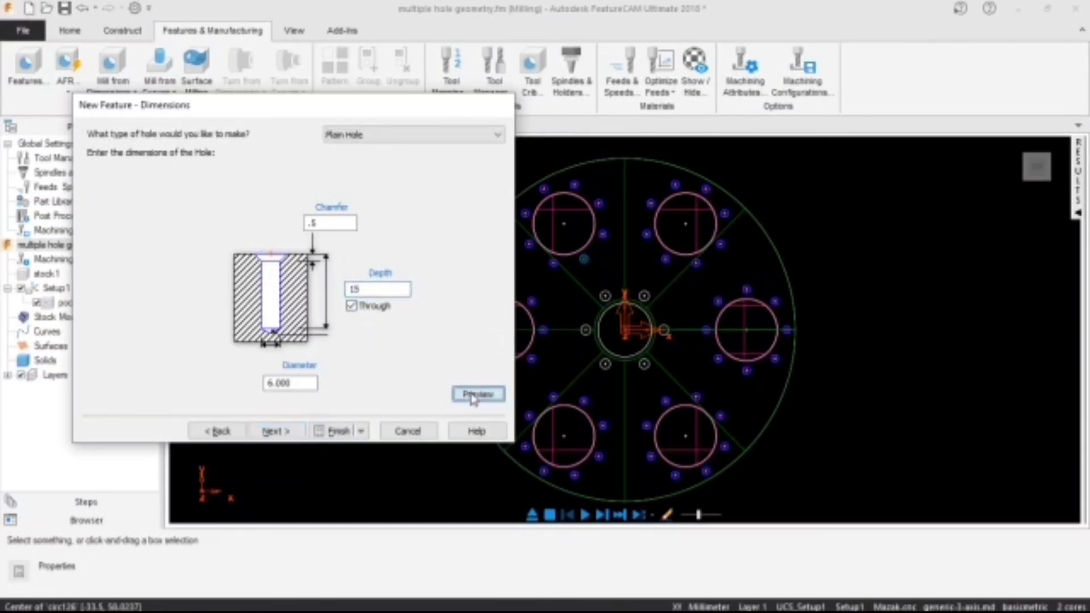
# - Create the holes as a points list pattern, combining similar holes into a canned cycle that retracts to the Z rapid plane
pyautogui.click(272, 433)
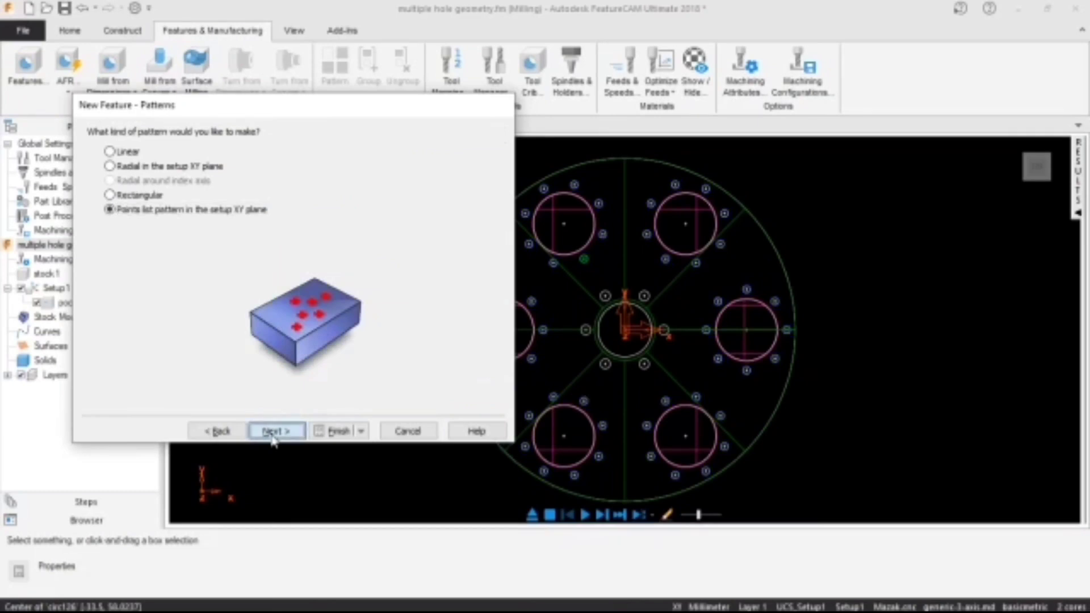
pyautogui.click(272, 433)
pyautogui.click(273, 434)
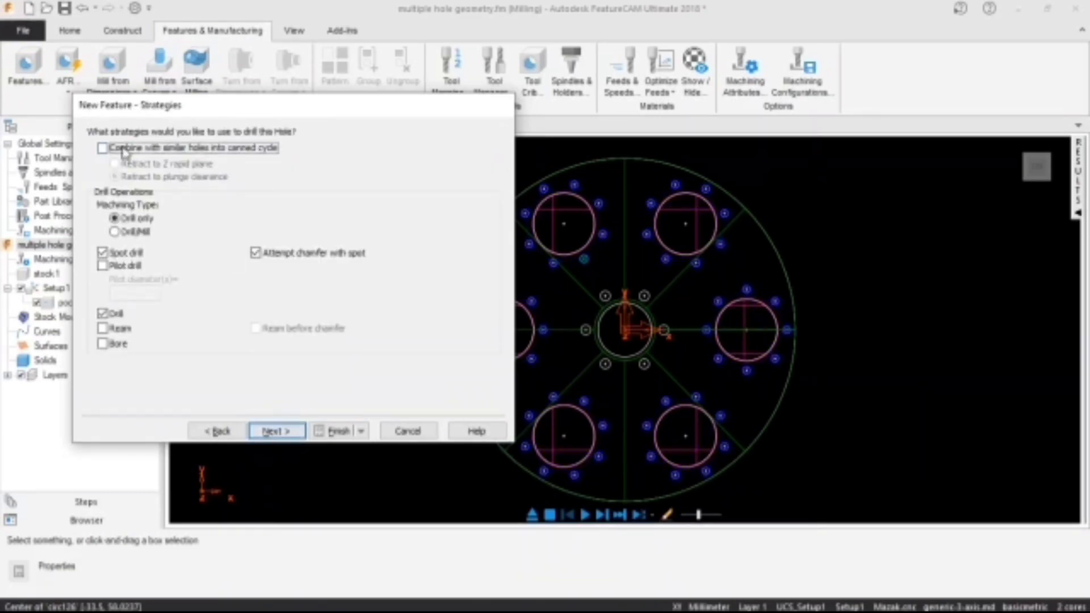
pyautogui.click(126, 148)
pyautogui.click(129, 165)
pyautogui.click(271, 432)
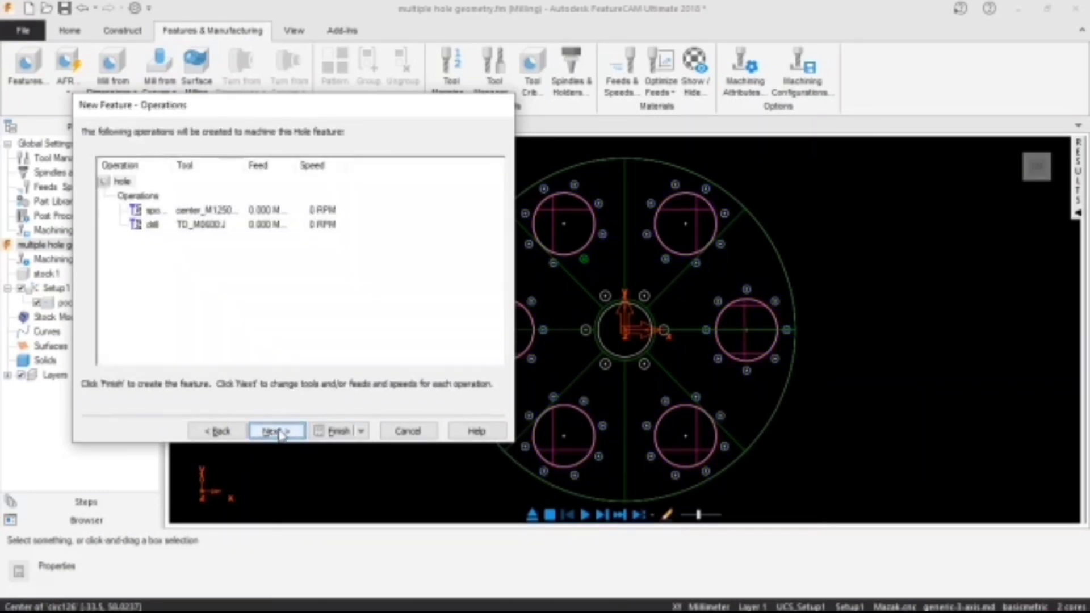
pyautogui.click(278, 433)
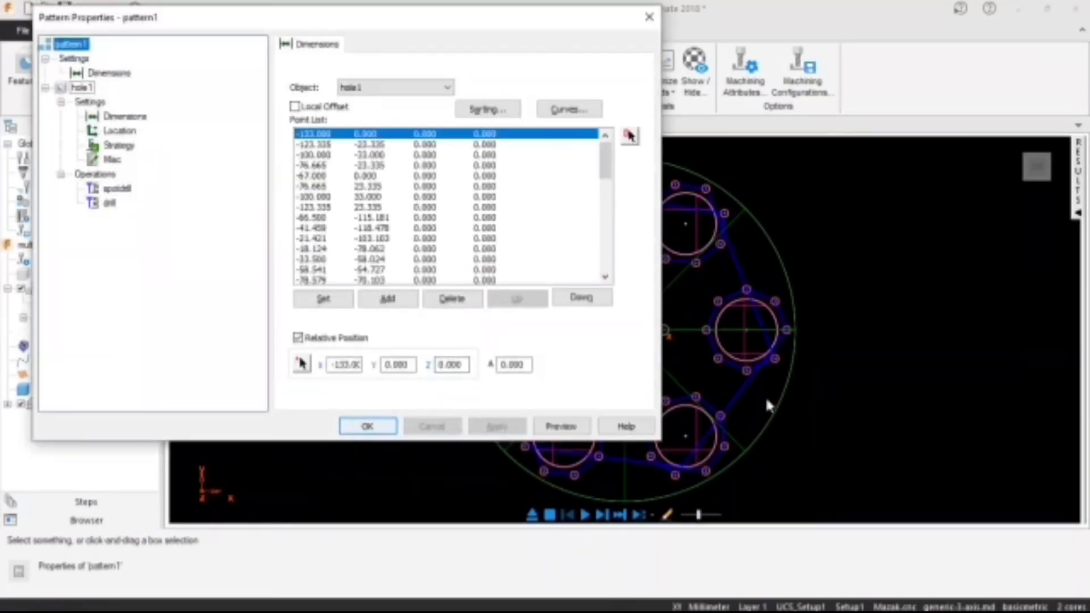
pyautogui.moveTo(766, 400); pyautogui.dragTo(969, 374, button='middle')
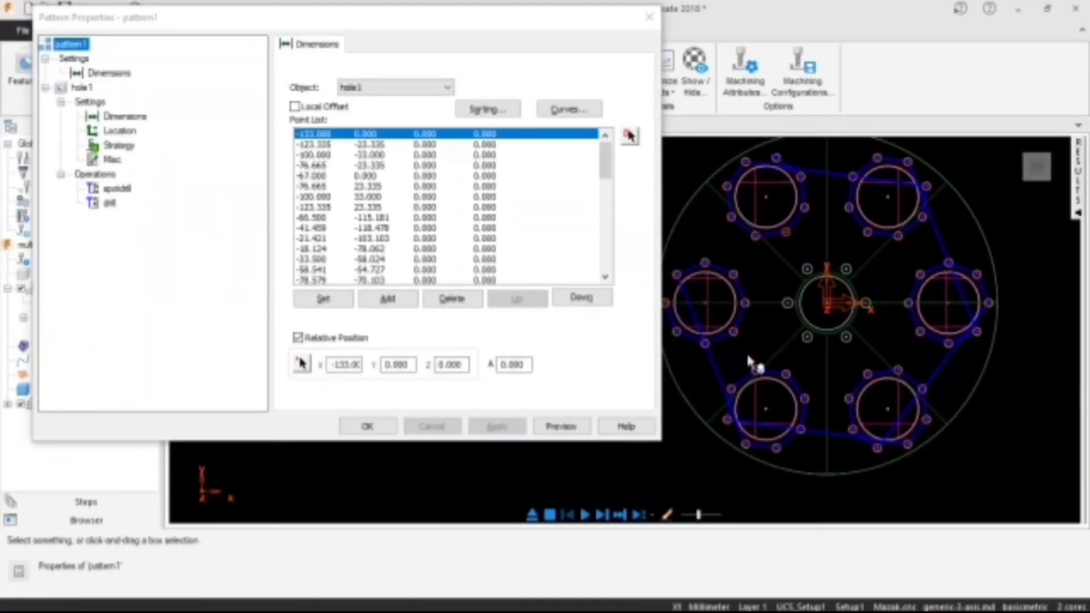
pyautogui.click(356, 423)
# - Check the pocket and hole pattern features by highlighting each in the part tree, and clear the selection
pyautogui.moveTo(755, 332)
pyautogui.mouseDown(button='middle')
pyautogui.moveTo(444, 333)
pyautogui.moveTo(534, 347)
pyautogui.mouseUp(button='middle')
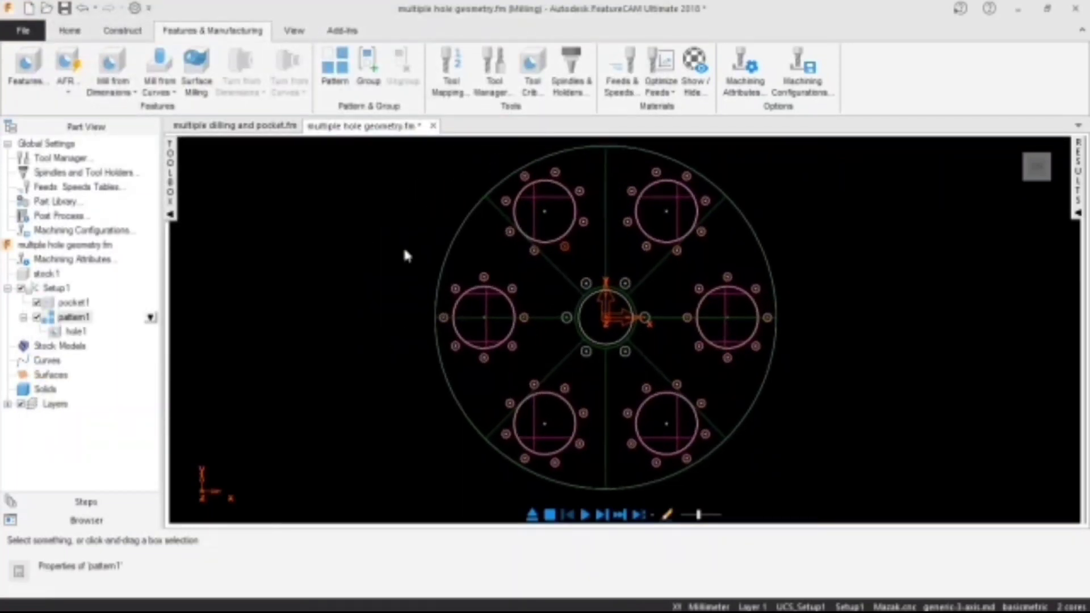
pyautogui.rightClick(372, 209)
pyautogui.click(342, 224)
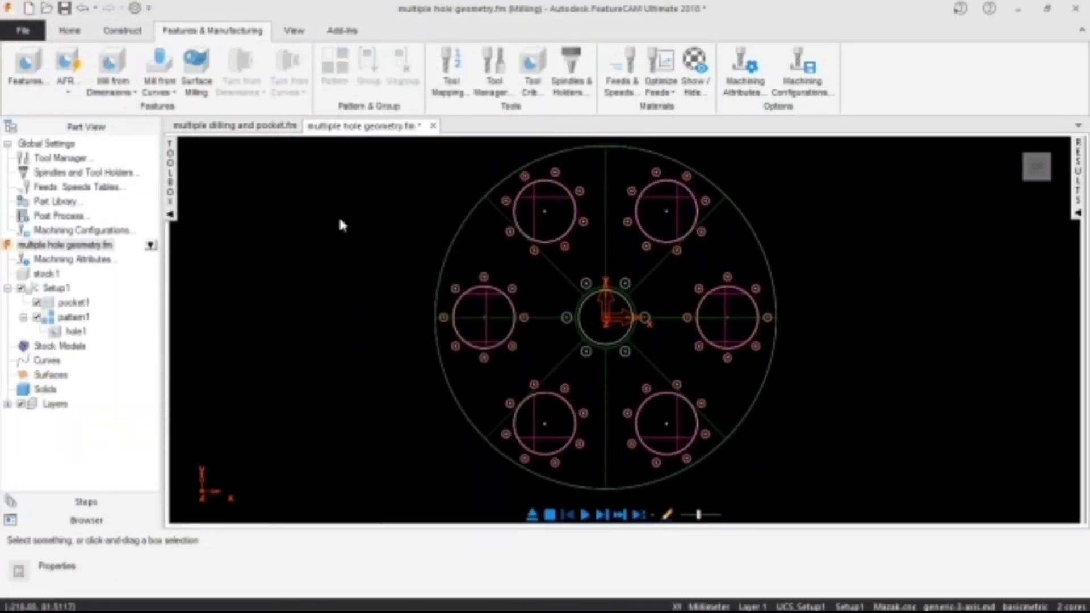
pyautogui.click(74, 303)
pyautogui.click(79, 318)
pyautogui.click(317, 278)
# - Select all the 4 mm radius circles around the central bore by picking one of them as the matching radius
pyautogui.click(69, 30)
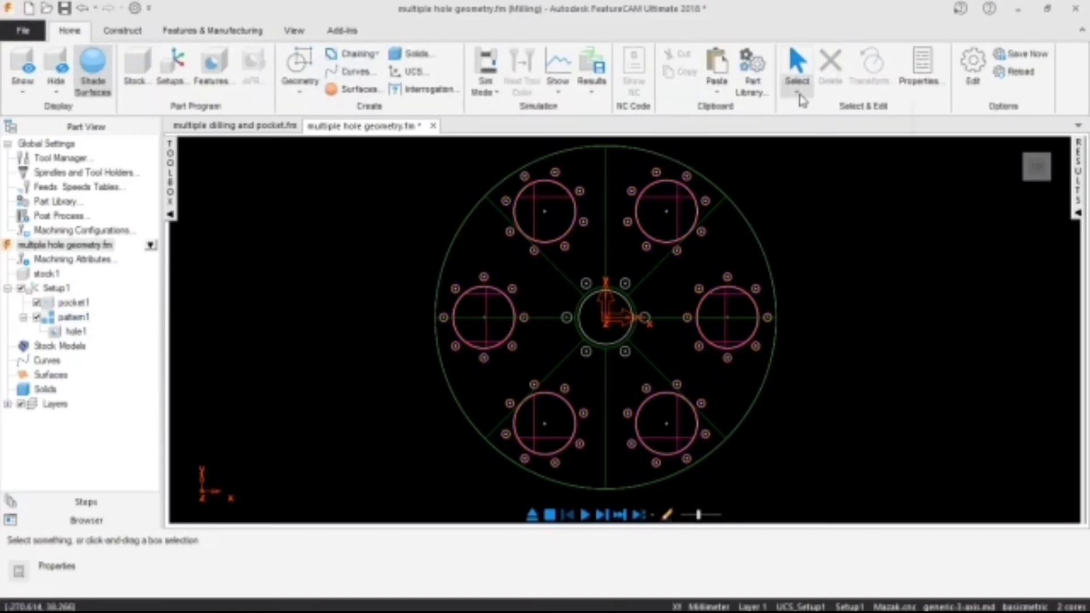
pyautogui.click(797, 65)
pyautogui.click(817, 227)
pyautogui.press('Return')
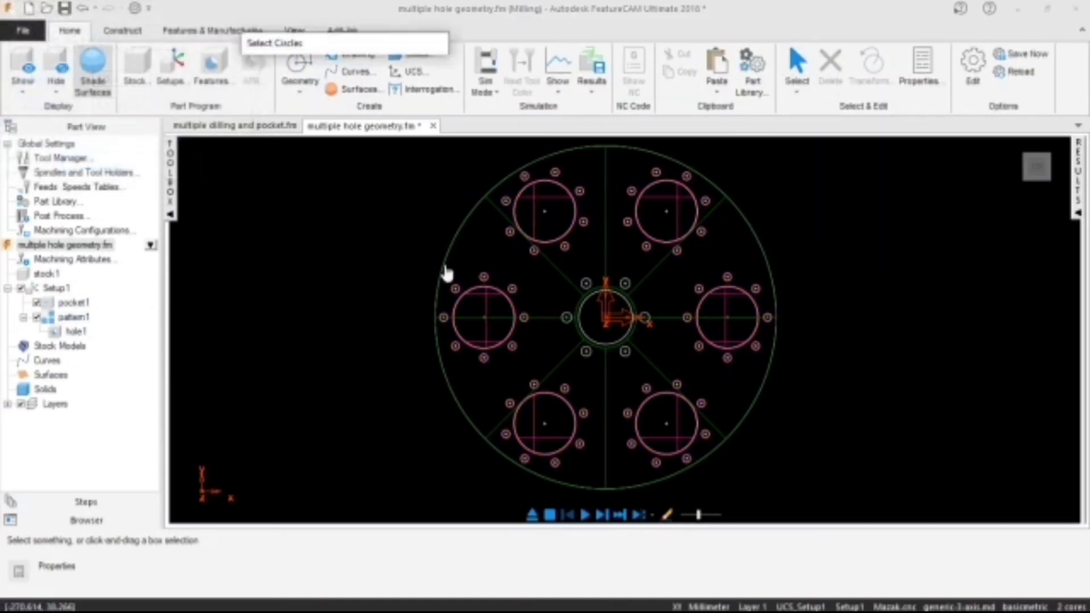
pyautogui.click(695, 253)
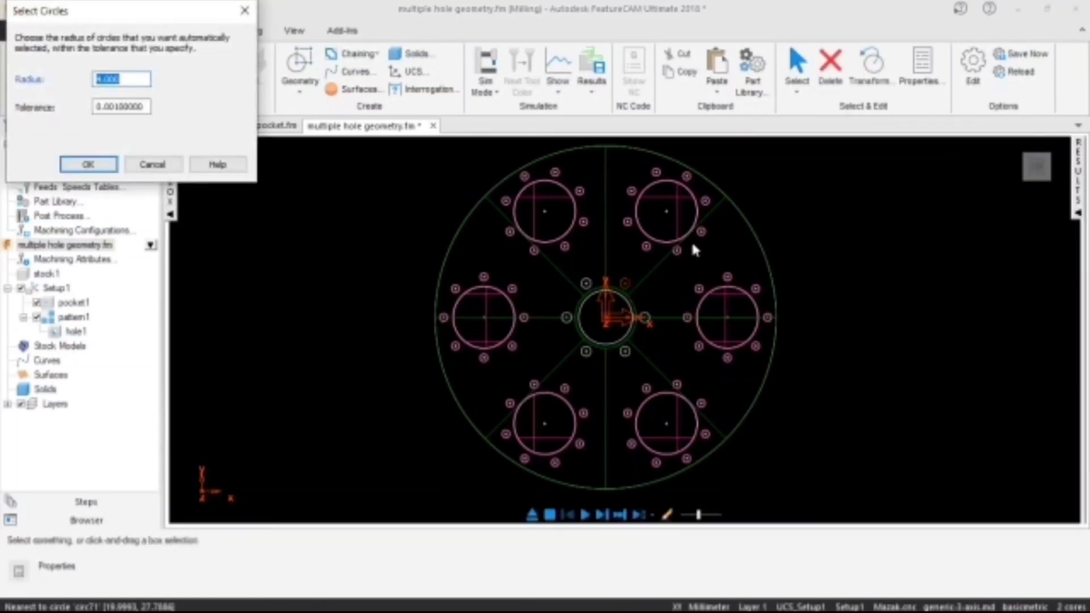
pyautogui.click(96, 163)
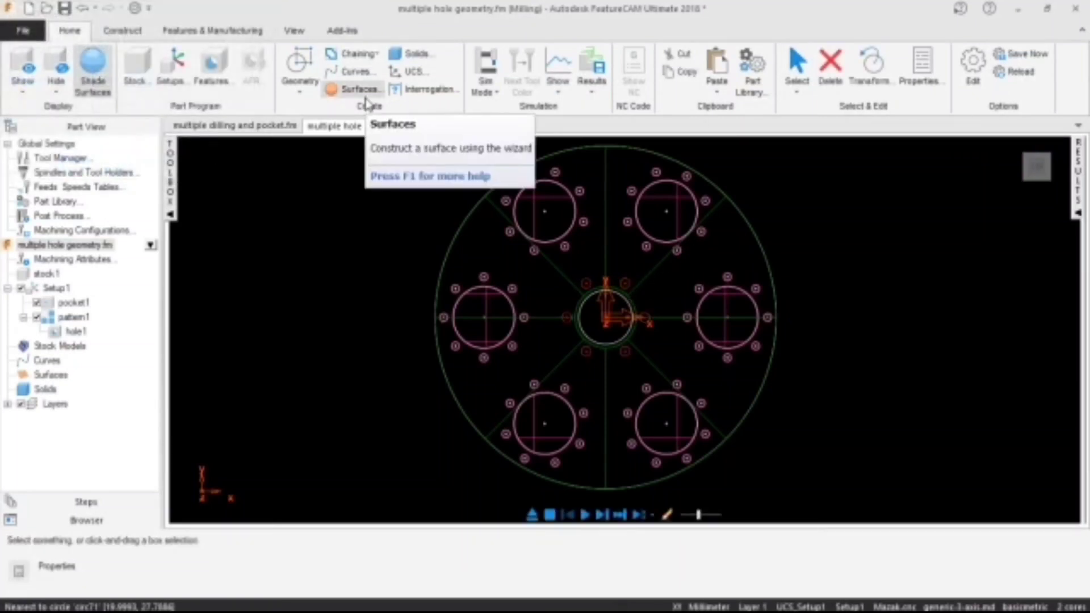
# - Define a plain through-hole feature from the selected circles with 0.5 chamfer and depth 15, arranged as a points list pattern
pyautogui.click(200, 32)
pyautogui.click(25, 65)
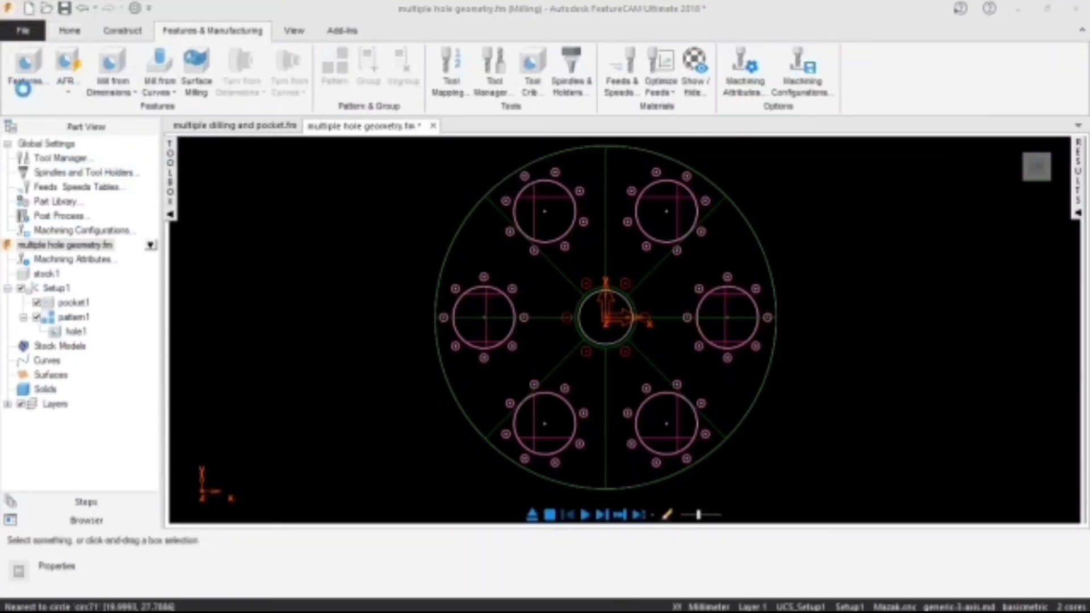
pyautogui.click(277, 431)
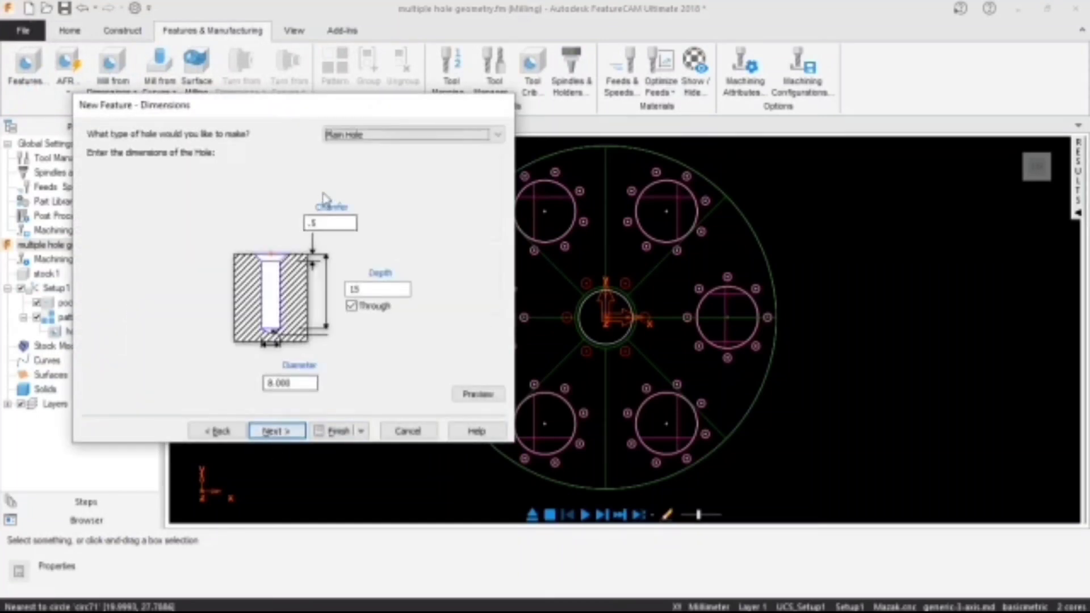
pyautogui.click(275, 432)
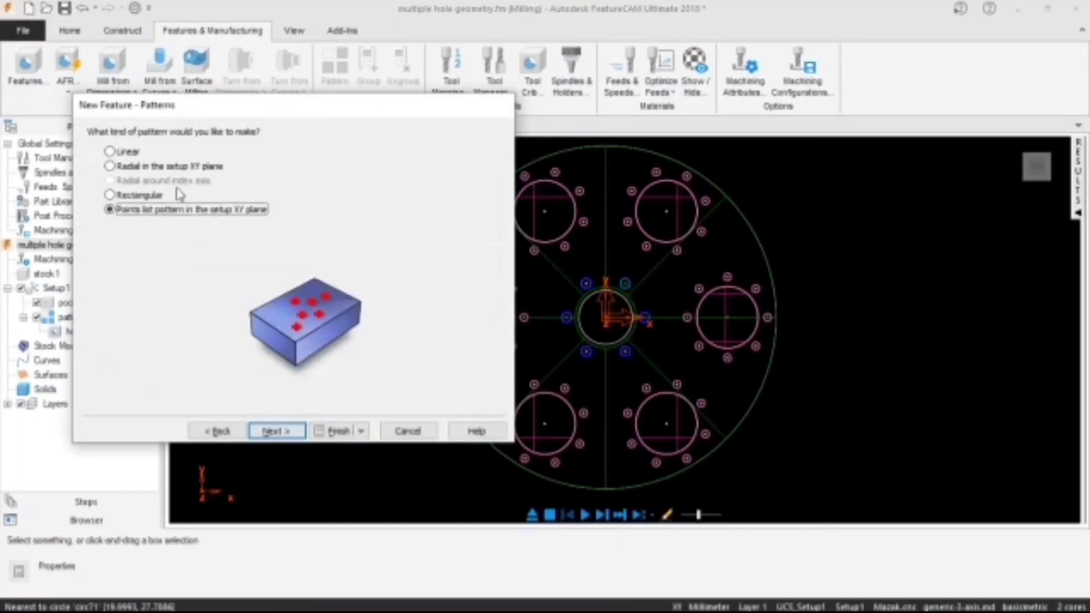
pyautogui.click(276, 433)
pyautogui.click(272, 431)
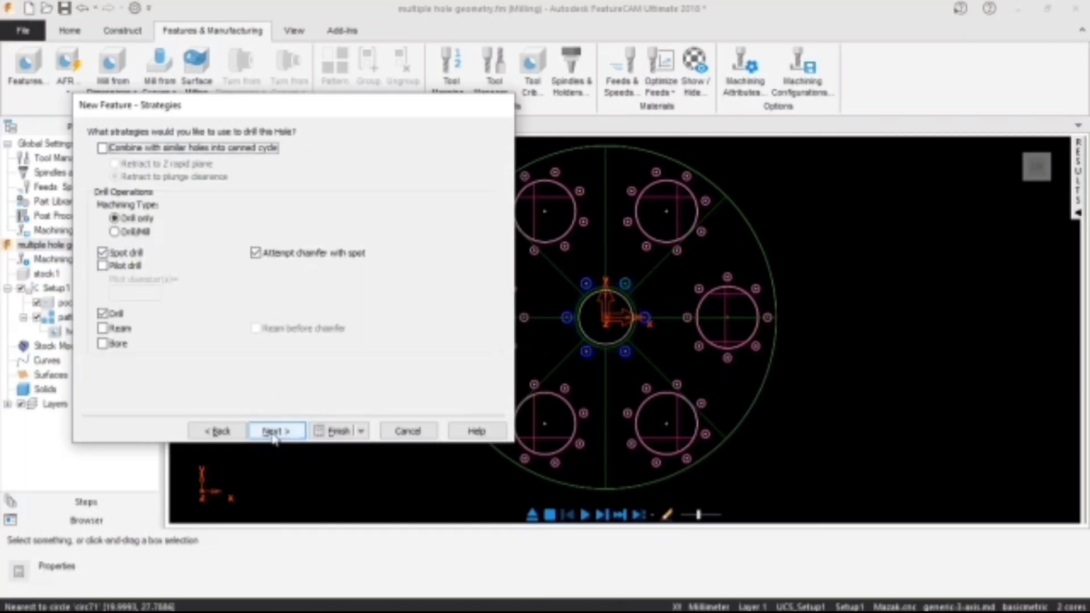
# - Combine the similar holes into a canned cycle that retracts to the Z rapid plane, and create the central hole pattern
pyautogui.click(125, 148)
pyautogui.click(142, 163)
pyautogui.click(271, 432)
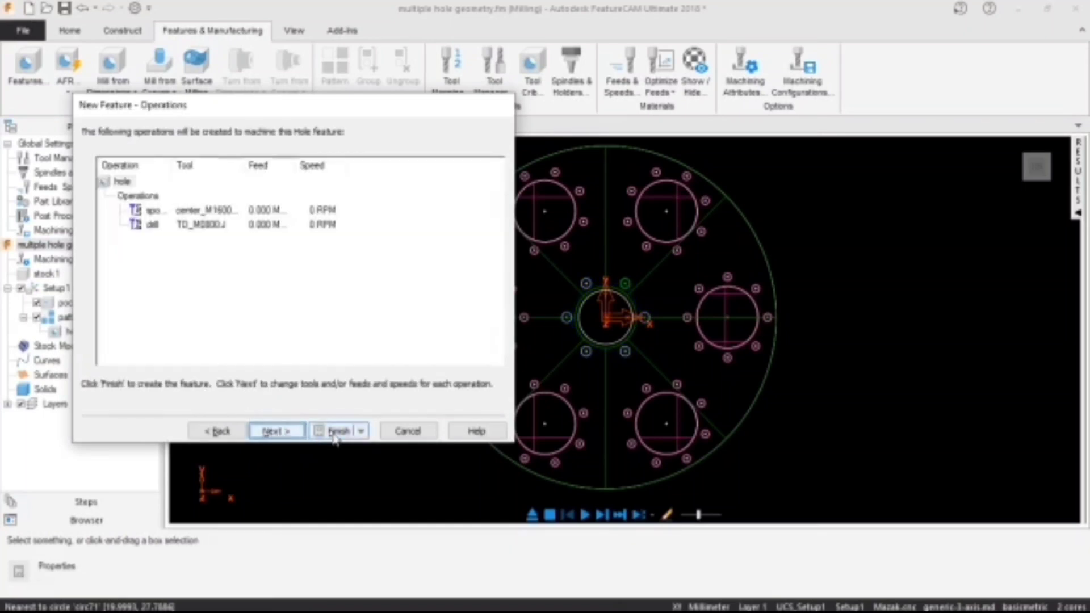
pyautogui.click(339, 431)
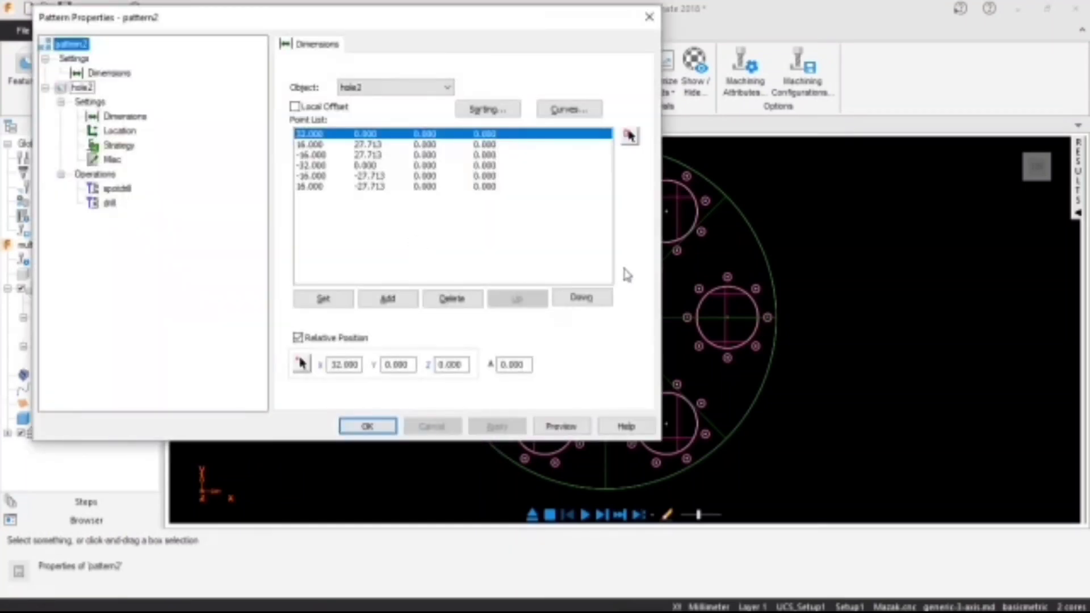
pyautogui.click(368, 426)
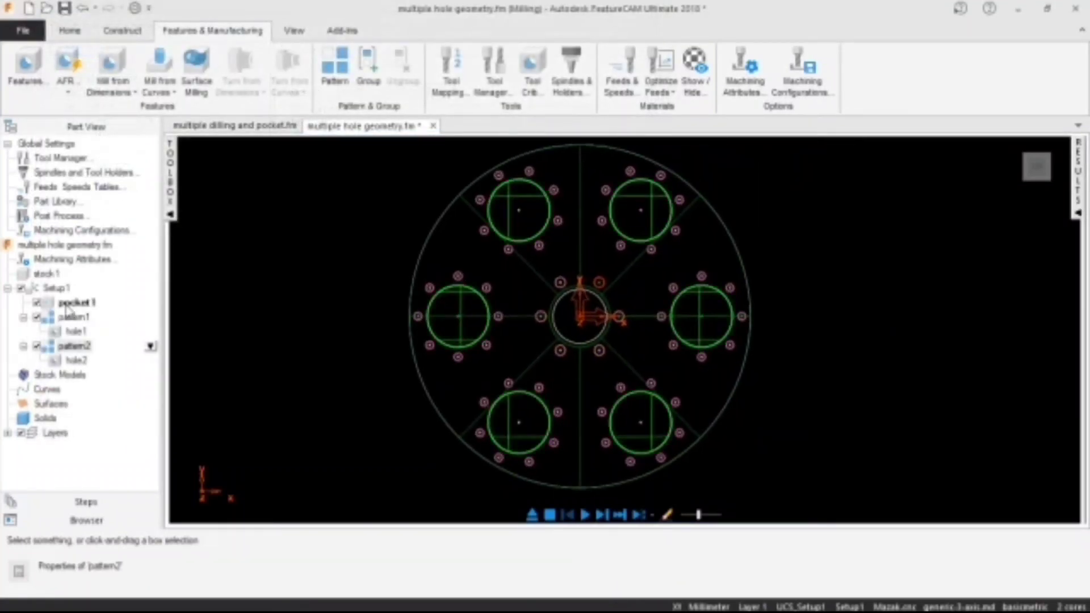
# - Check the pocket and hole pattern features in the part tree, and start the machining simulation in isometric view
pyautogui.click(67, 306)
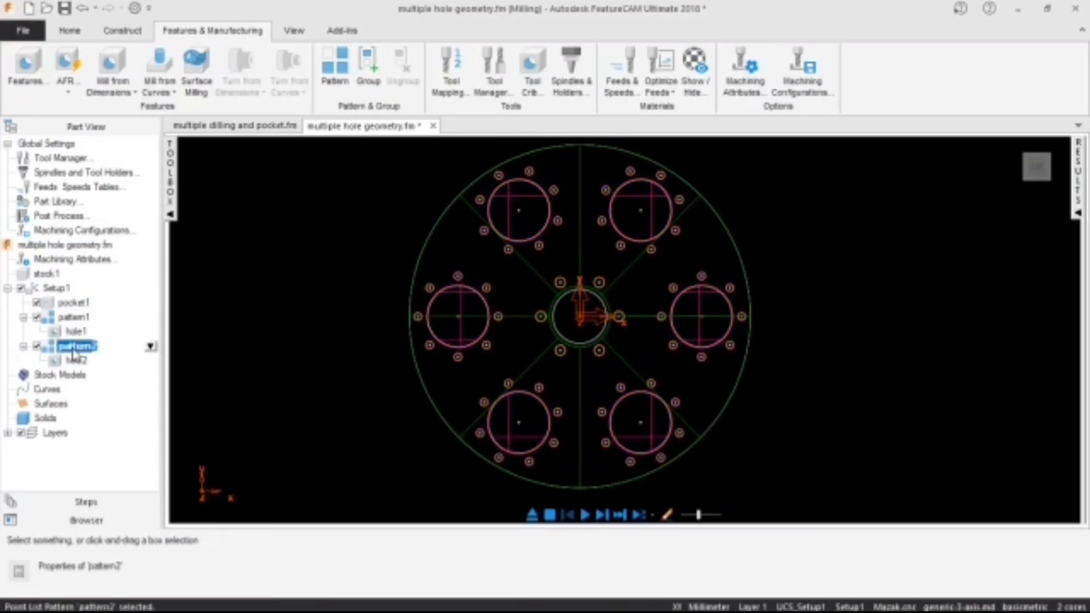
pyautogui.rightClick(771, 304)
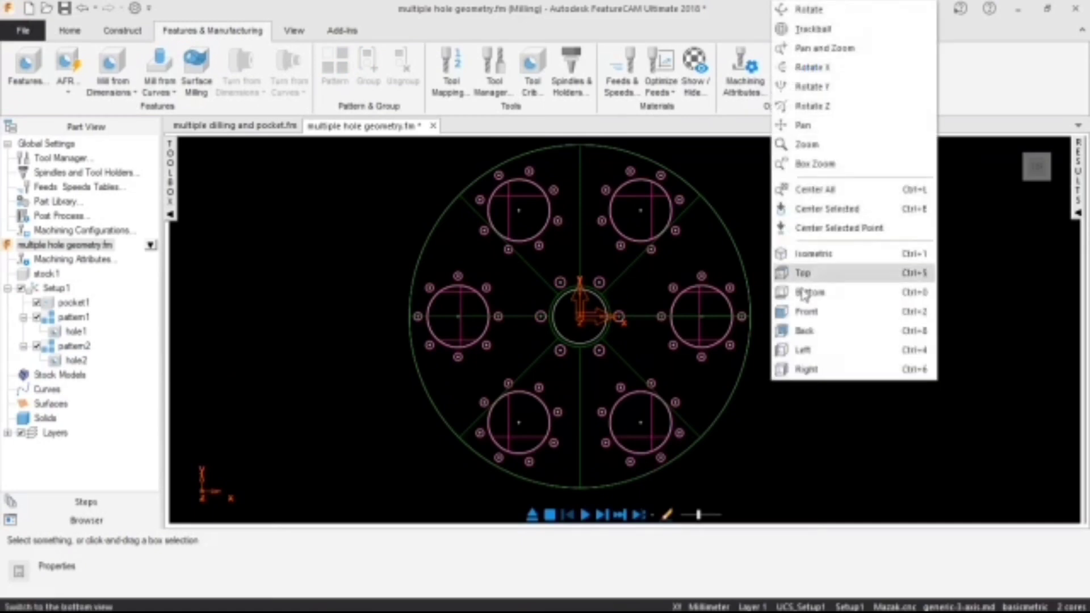
pyautogui.click(816, 254)
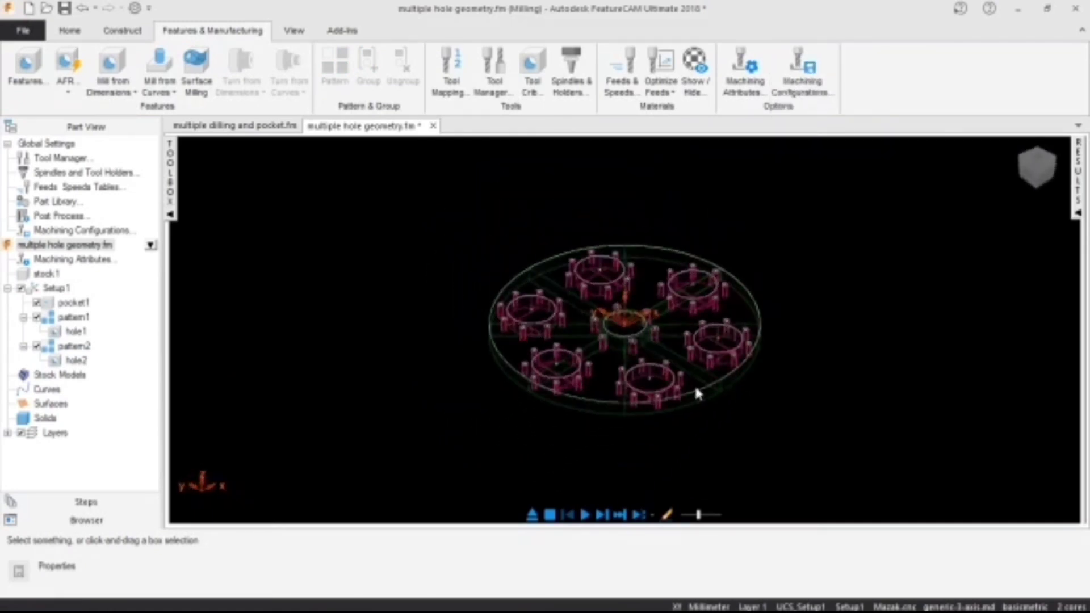
pyautogui.click(589, 511)
pyautogui.click(554, 585)
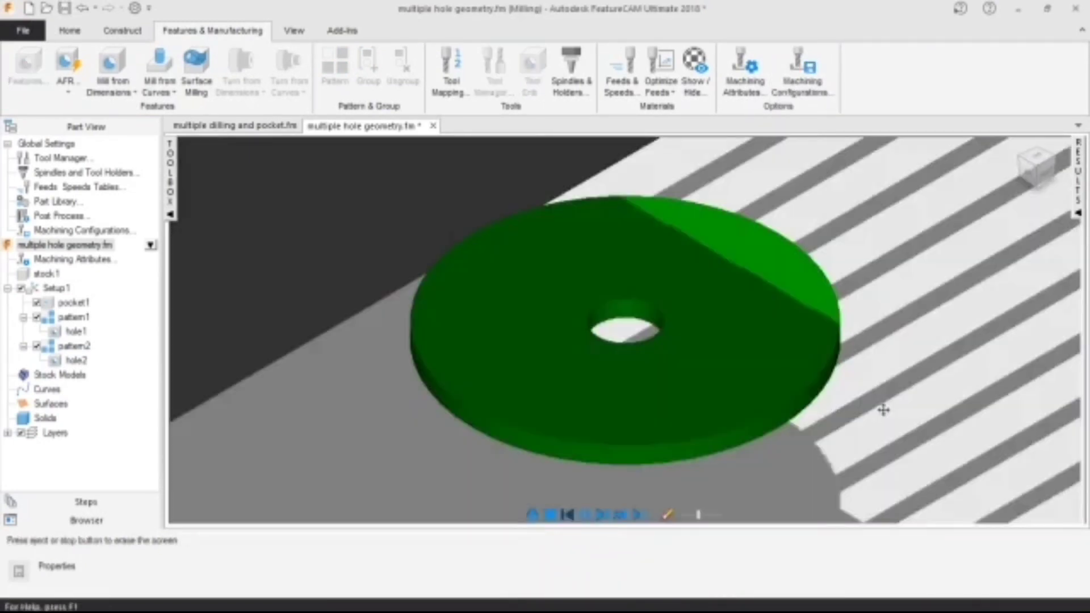